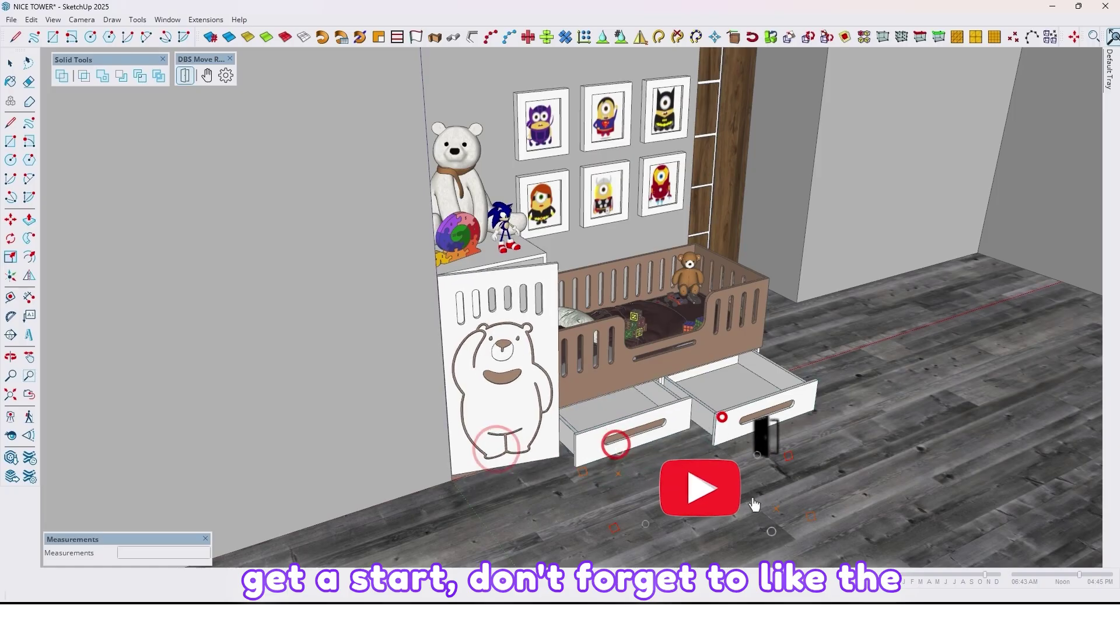
# Move the finished crib and cabinet model back from the origin, parallel to the green axis, and deselect it
pyautogui.moveTo(857, 392); pyautogui.dragTo(491, 354, button='middle')
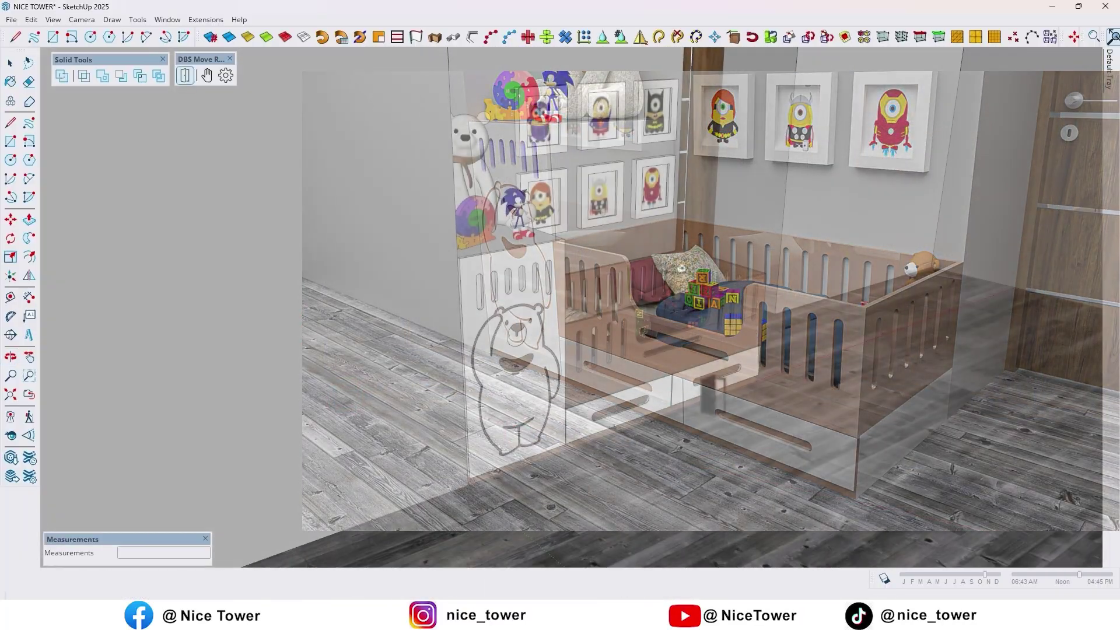
pyautogui.click(427, 437)
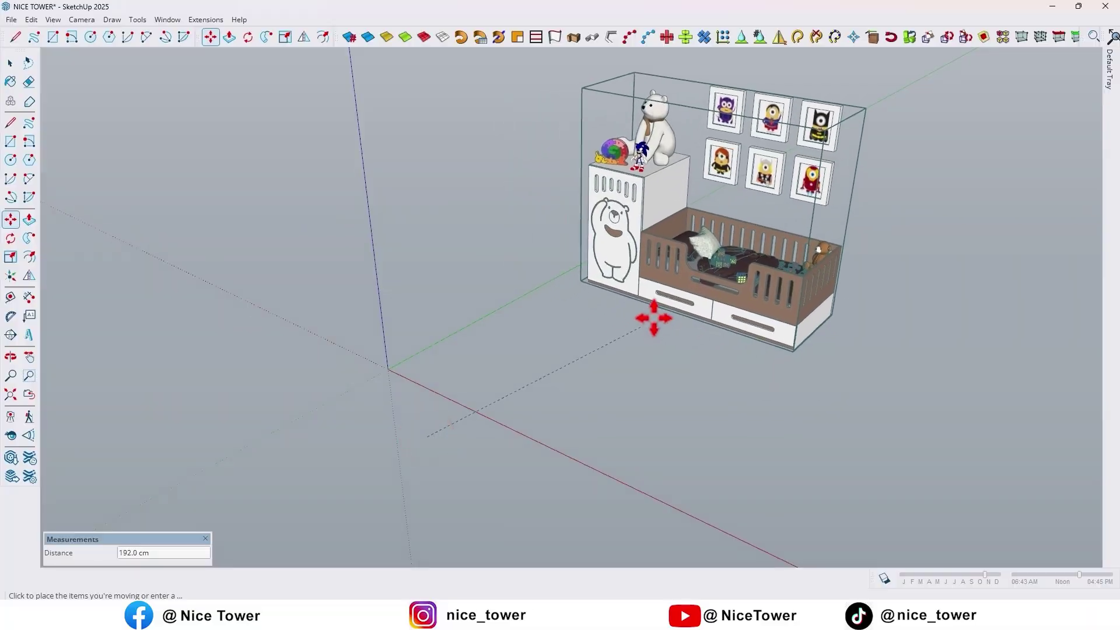
pyautogui.moveTo(549, 331); pyautogui.dragTo(697, 370, button='middle')
pyautogui.press('space')
pyautogui.click(694, 370)
pyautogui.scroll(2, 695, 370)
pyautogui.keyDown('shift'); pyautogui.moveTo(588, 395); pyautogui.dragTo(368, 411, button='middle'); pyautogui.keyUp('shift')
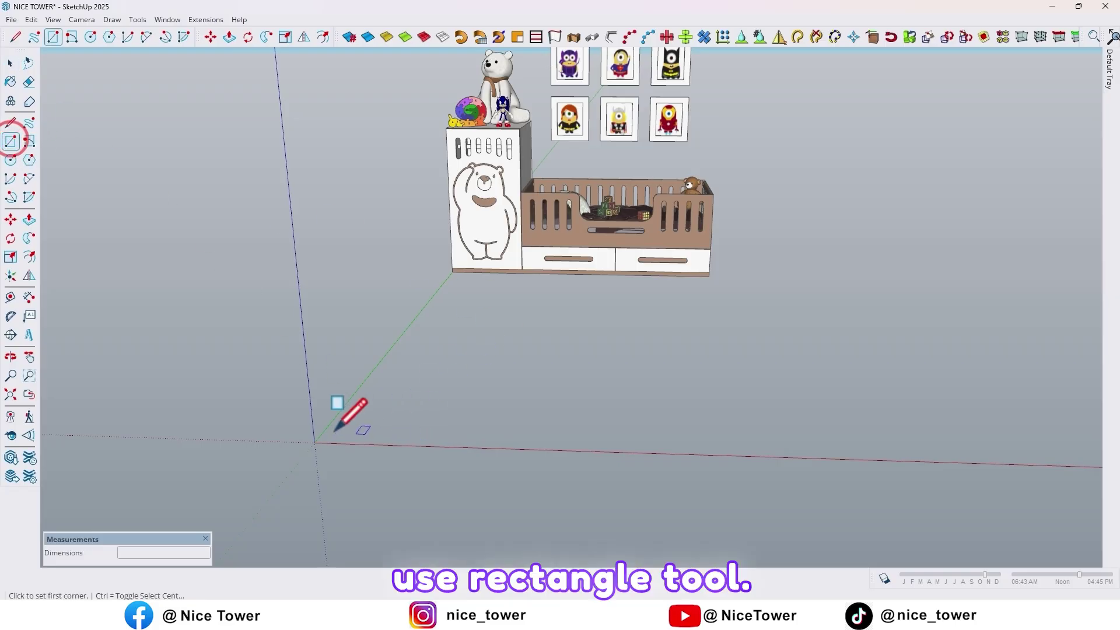
# Draw an upright 180 x 100 cm rectangle starting at the origin, with its long side along the red axis
pyautogui.click(314, 442)
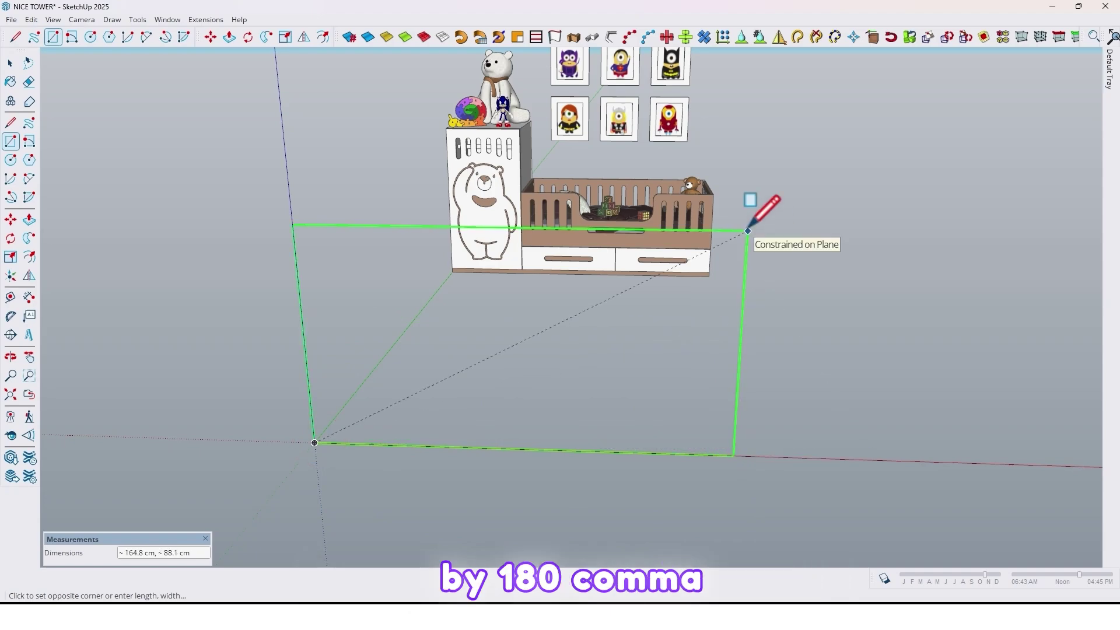
pyautogui.write('180,100')
pyautogui.press('Return')
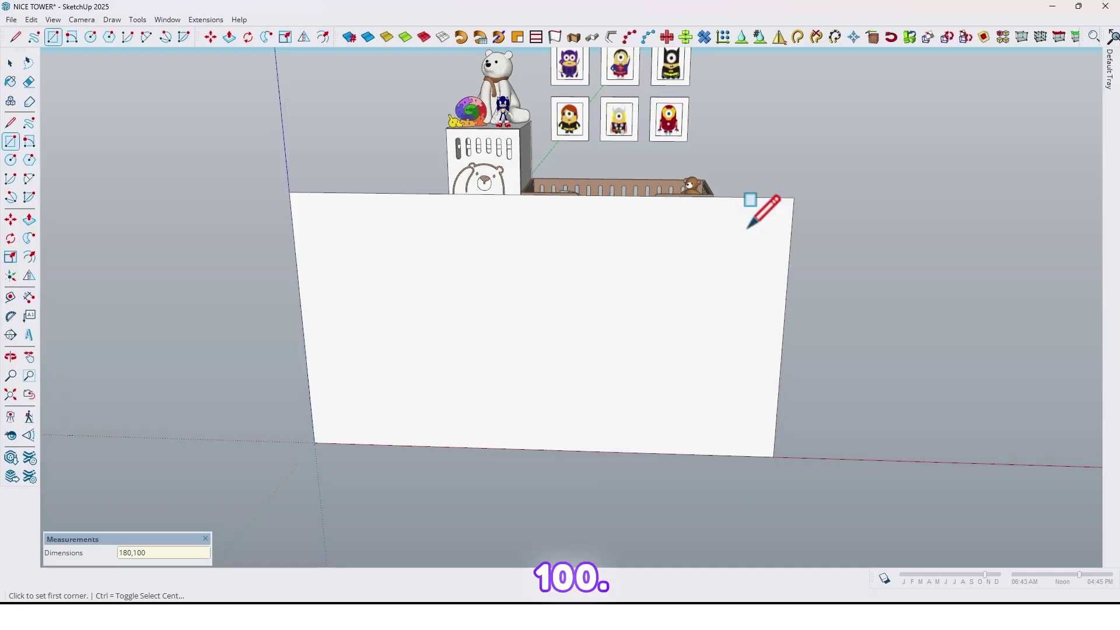
pyautogui.moveTo(748, 228); pyautogui.dragTo(516, 330, button='middle')
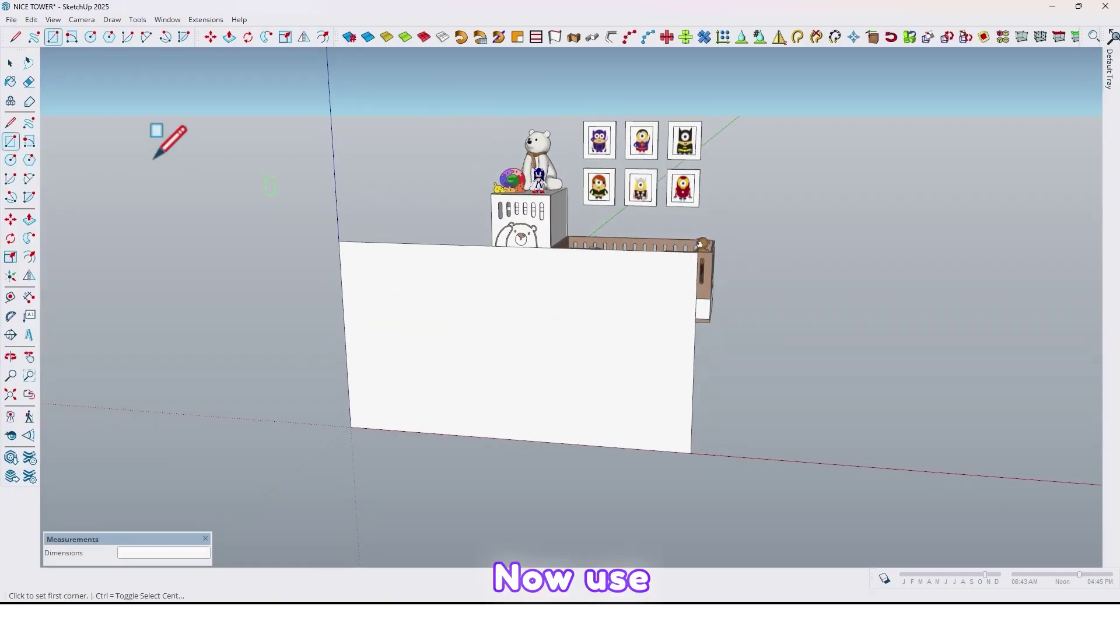
# Copy the rectangle's bottom edge 4 cm upward to mark off the base strip
pyautogui.click(10, 219)
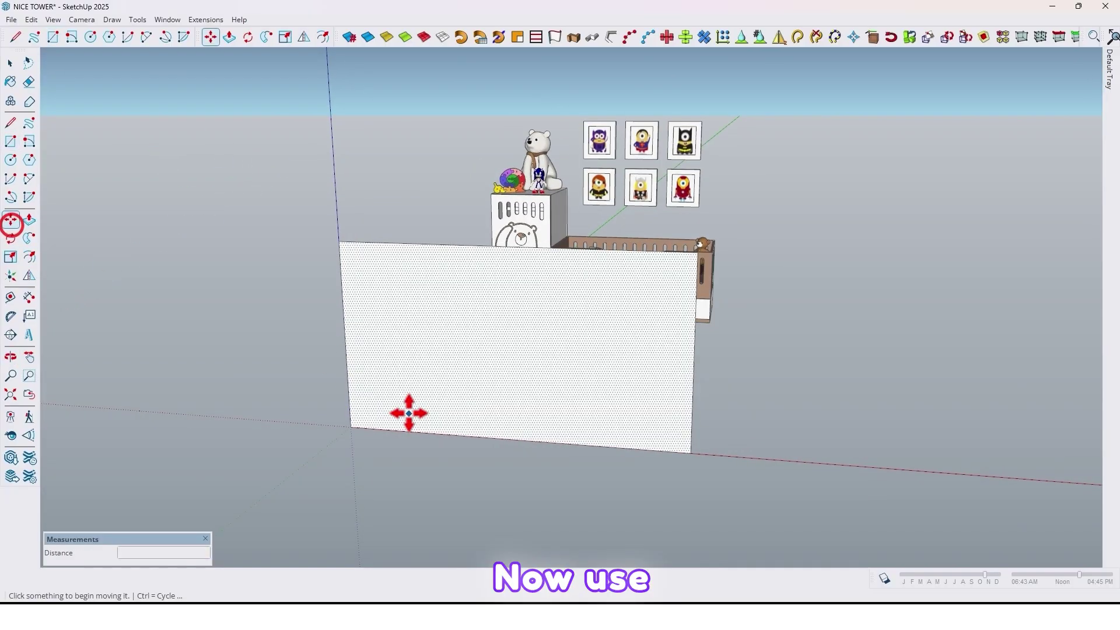
pyautogui.scroll(5, 408, 413)
pyautogui.click(380, 423)
pyautogui.press('ctrl')
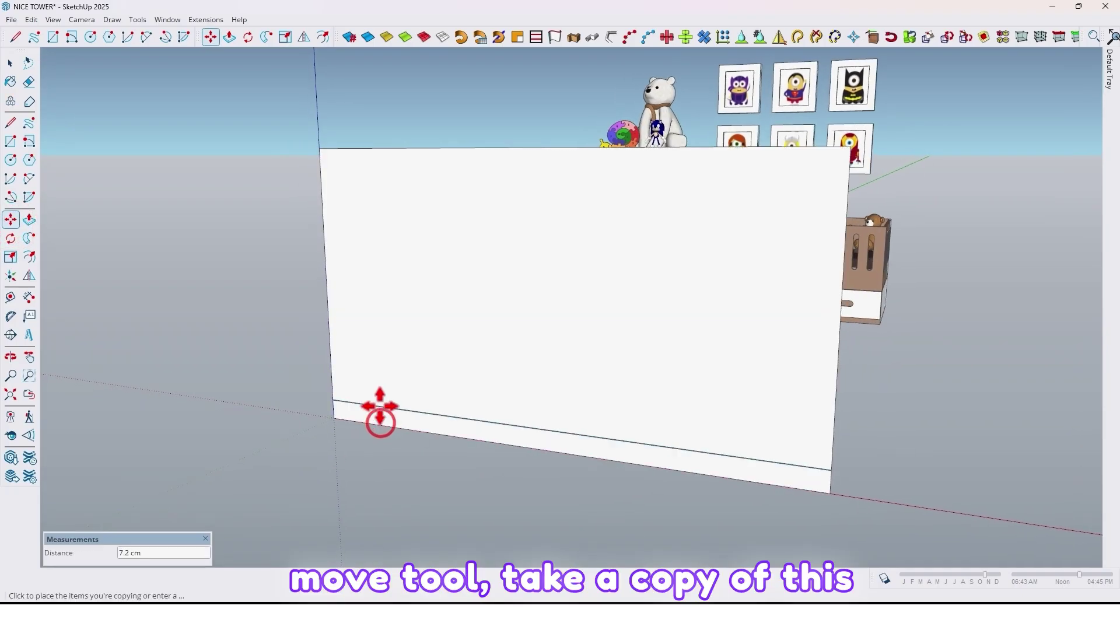
pyautogui.write('4')
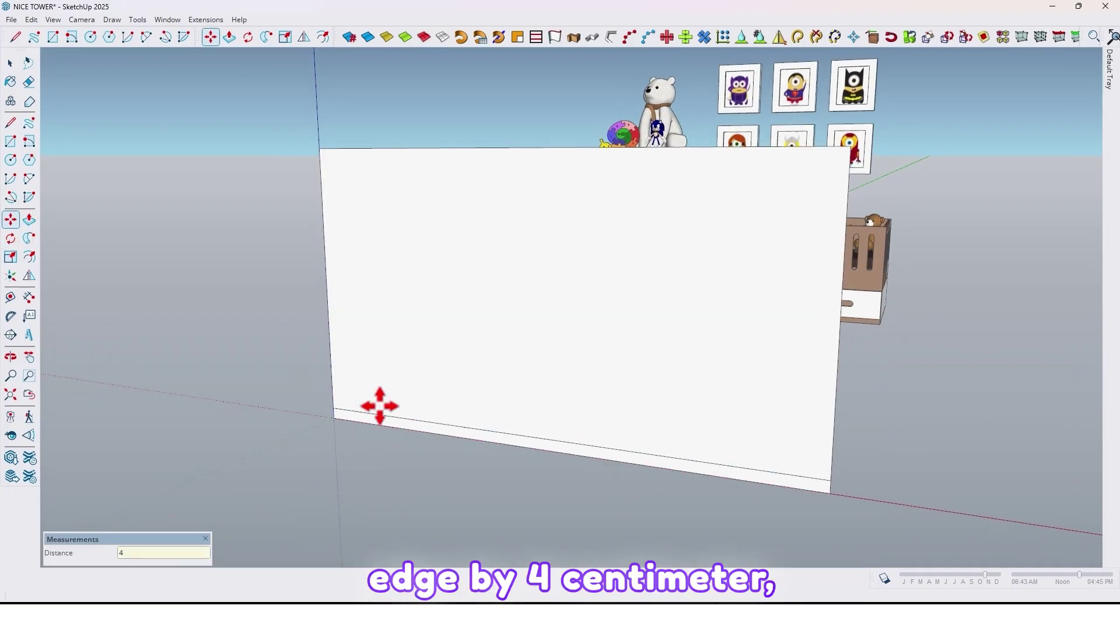
pyautogui.press('Return')
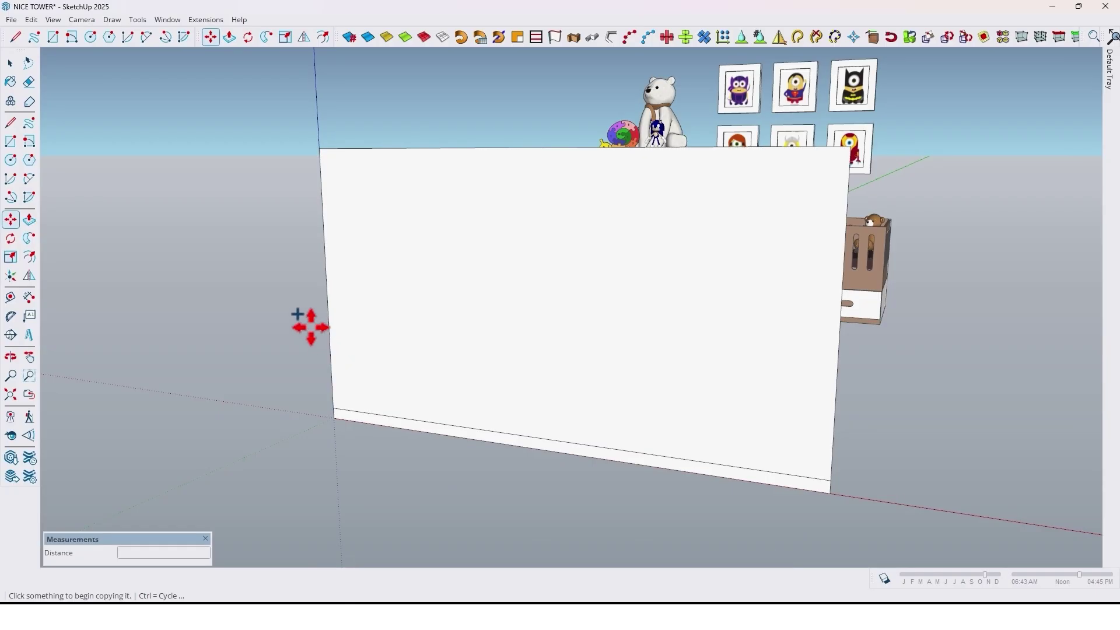
# Copy the rectangle's left vertical edge 50 cm inward to mark off the tall cabinet
pyautogui.click(330, 328)
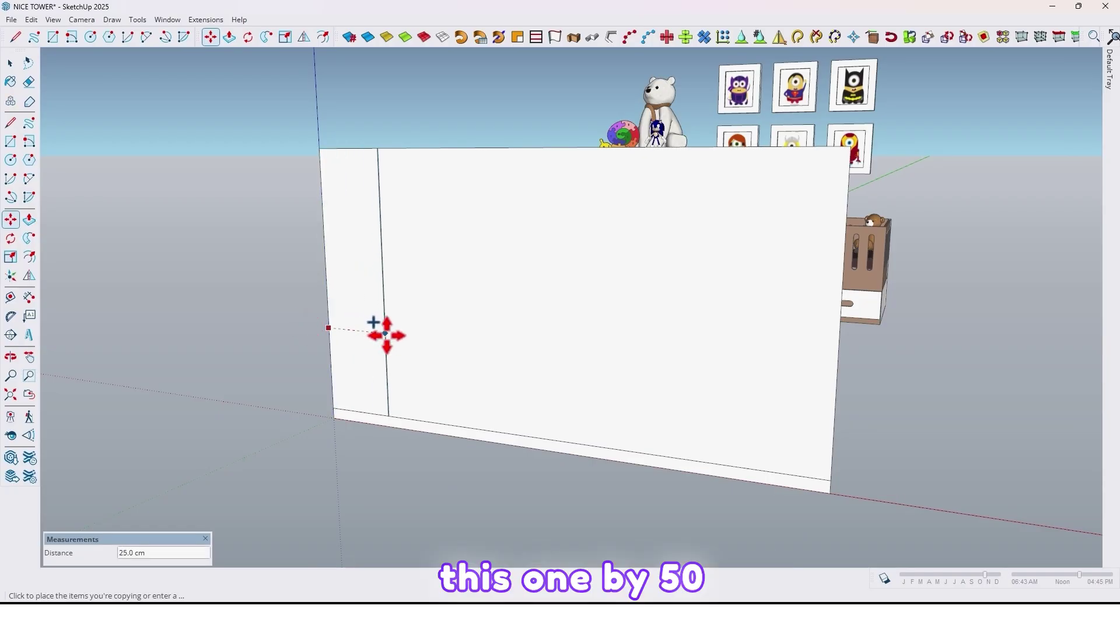
pyautogui.write('50')
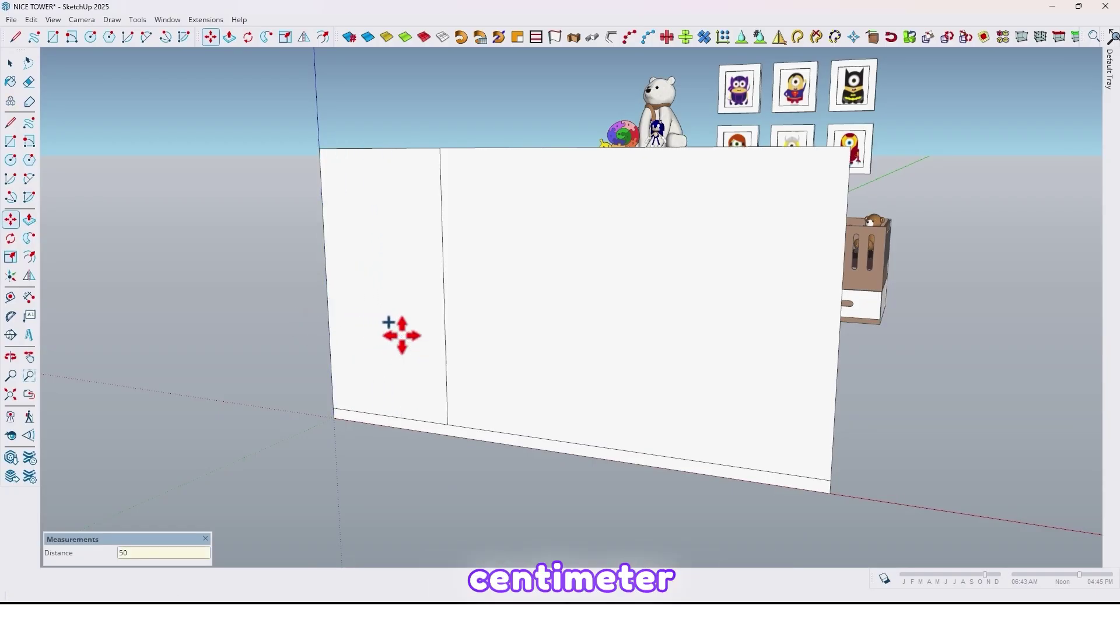
pyautogui.press('Return')
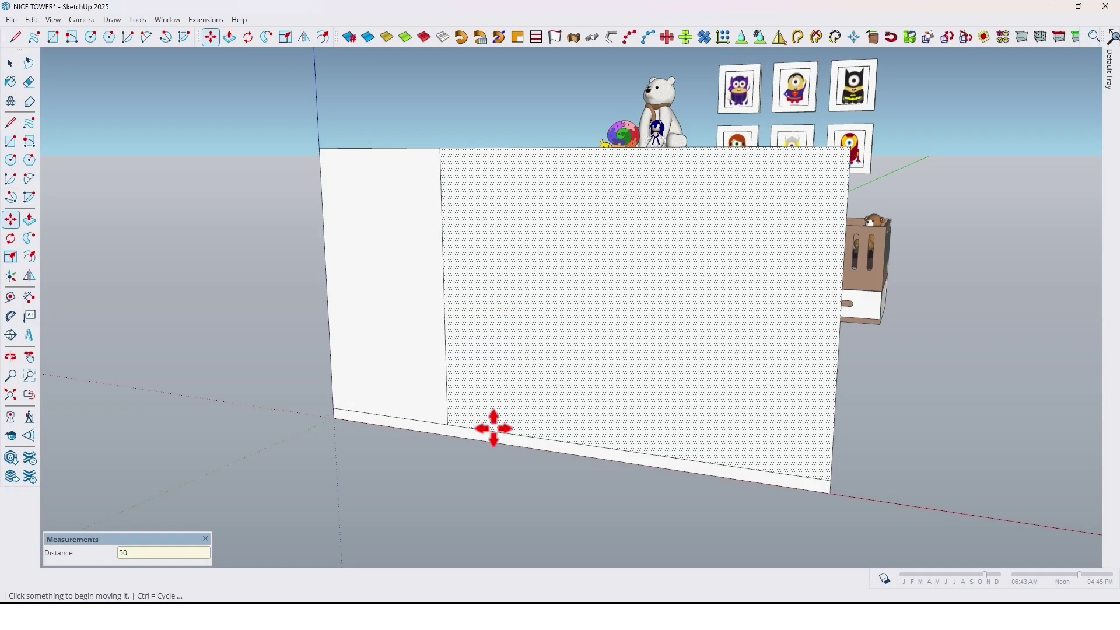
# Copy the base line beside the cabinet section 18 cm upward, and copy the resulting line another 40 cm upward
pyautogui.click(493, 426)
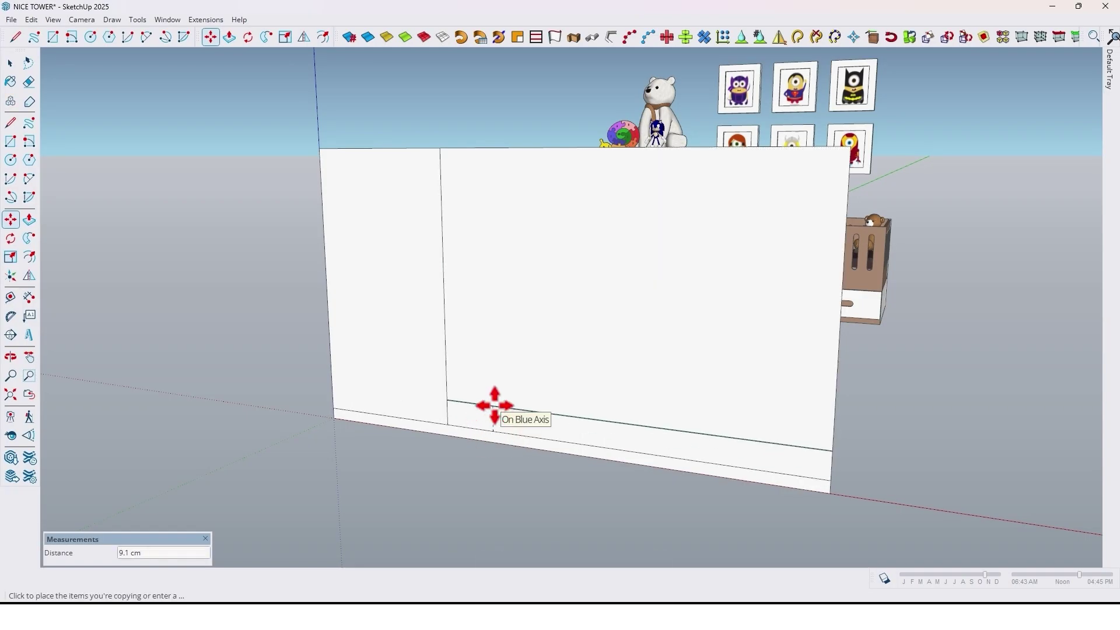
pyautogui.write('18')
pyautogui.press('Return')
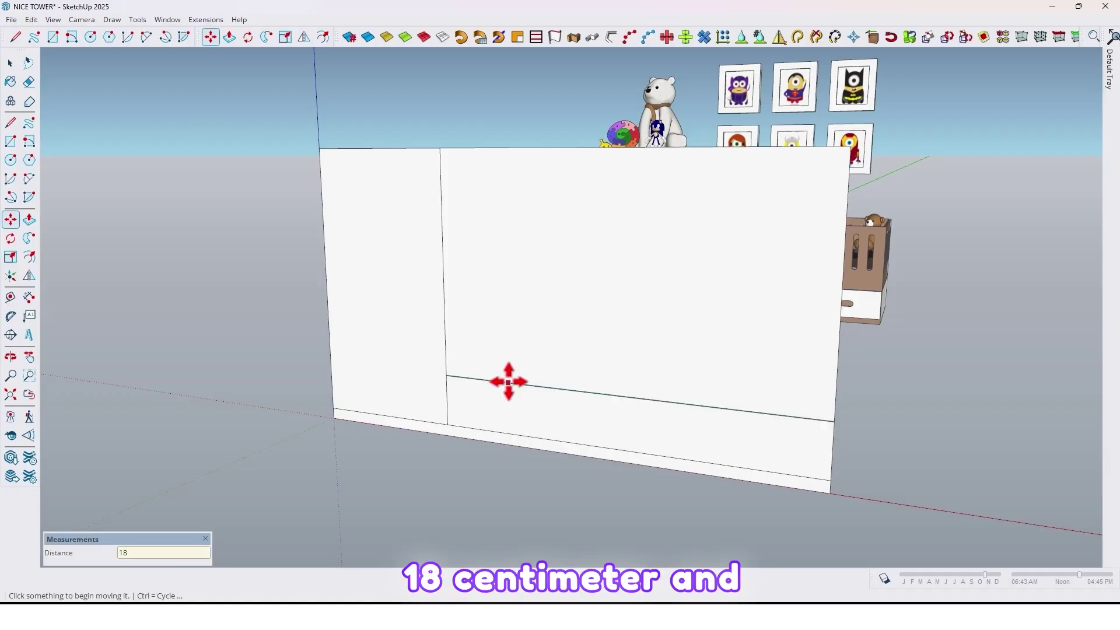
pyautogui.click(508, 383)
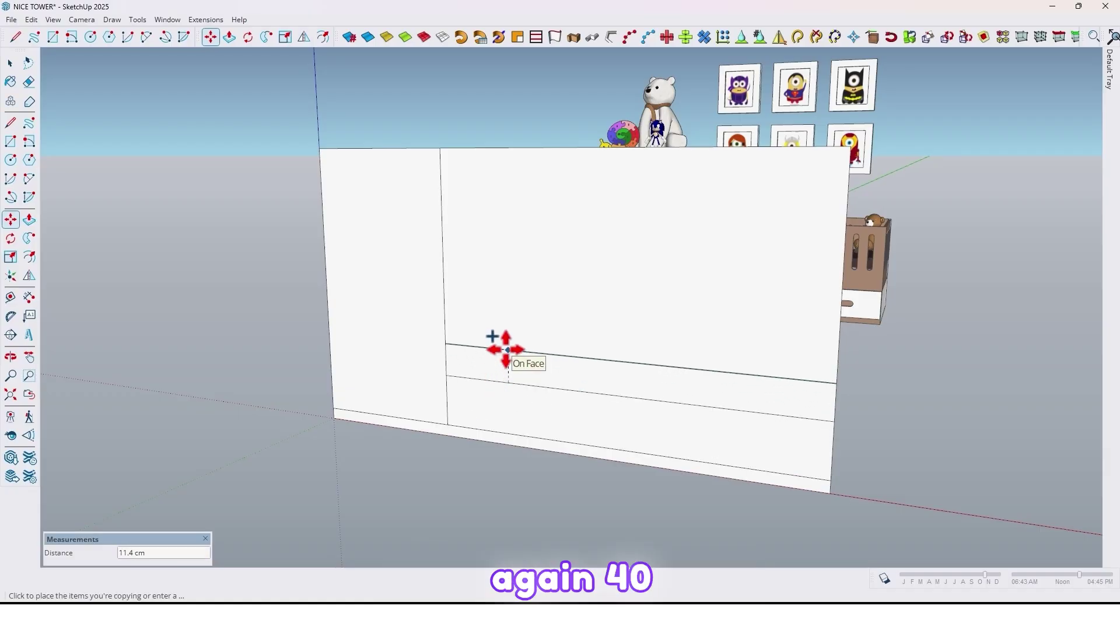
pyautogui.write('40')
pyautogui.press('Return')
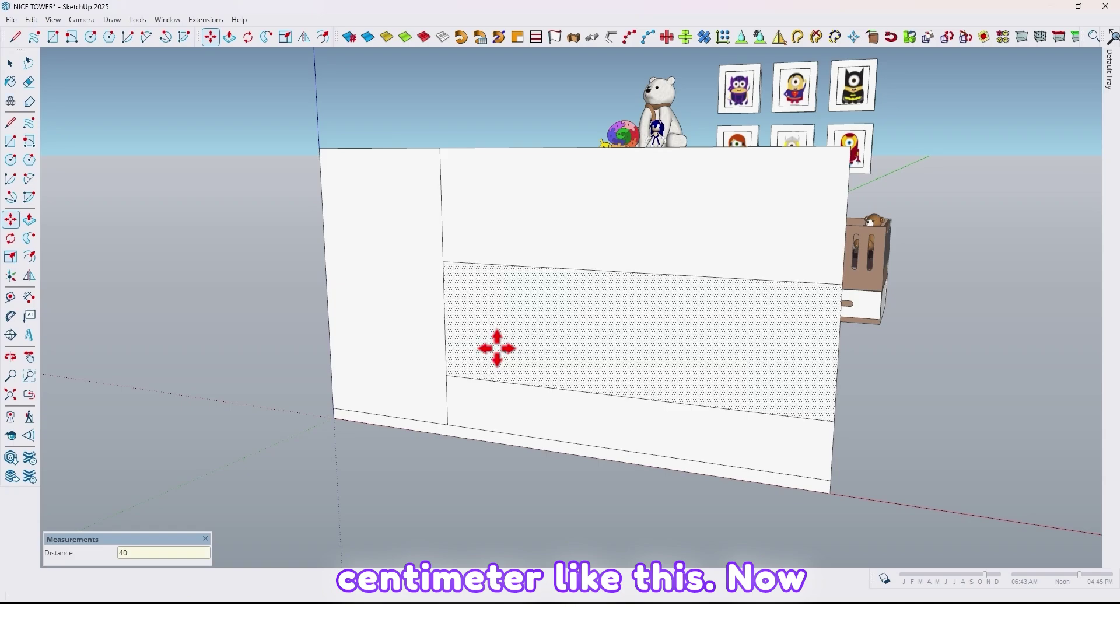
# Delete the area above the 40 cm section on the long side to leave a stepped front outline
pyautogui.scroll(-2, 548, 346)
pyautogui.moveTo(550, 345); pyautogui.dragTo(274, 435, button='middle')
pyautogui.press('space')
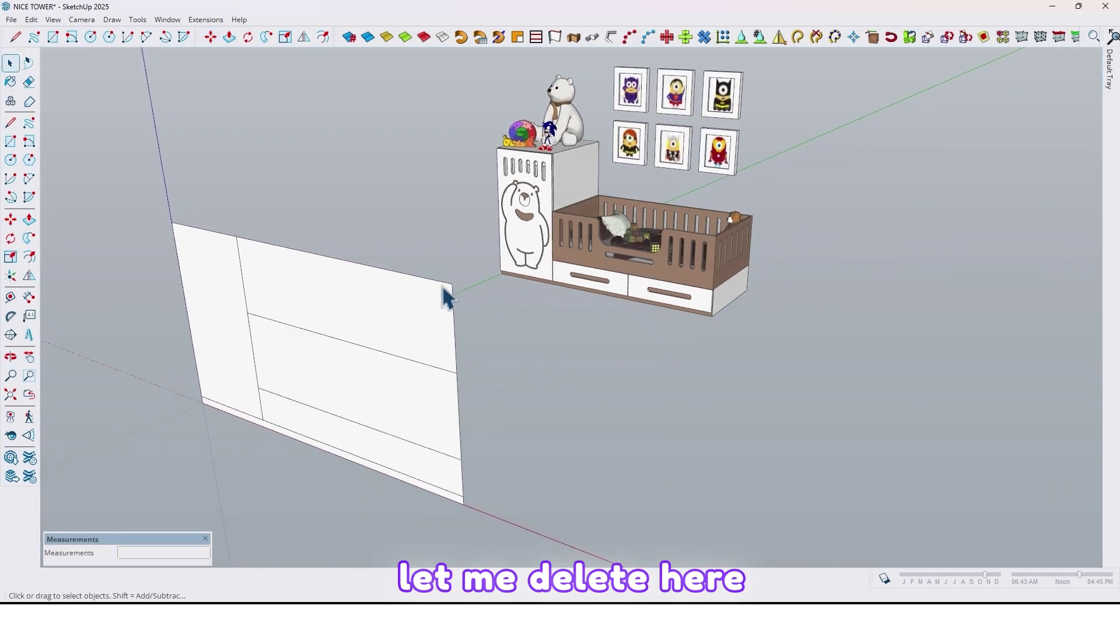
pyautogui.moveTo(431, 269); pyautogui.dragTo(439, 281)
pyautogui.press('Delete')
# Make the base strip face and the 18 cm drawer face above it into separate groups
pyautogui.moveTo(440, 283); pyautogui.dragTo(300, 408, button='middle')
pyautogui.scroll(3, 289, 411)
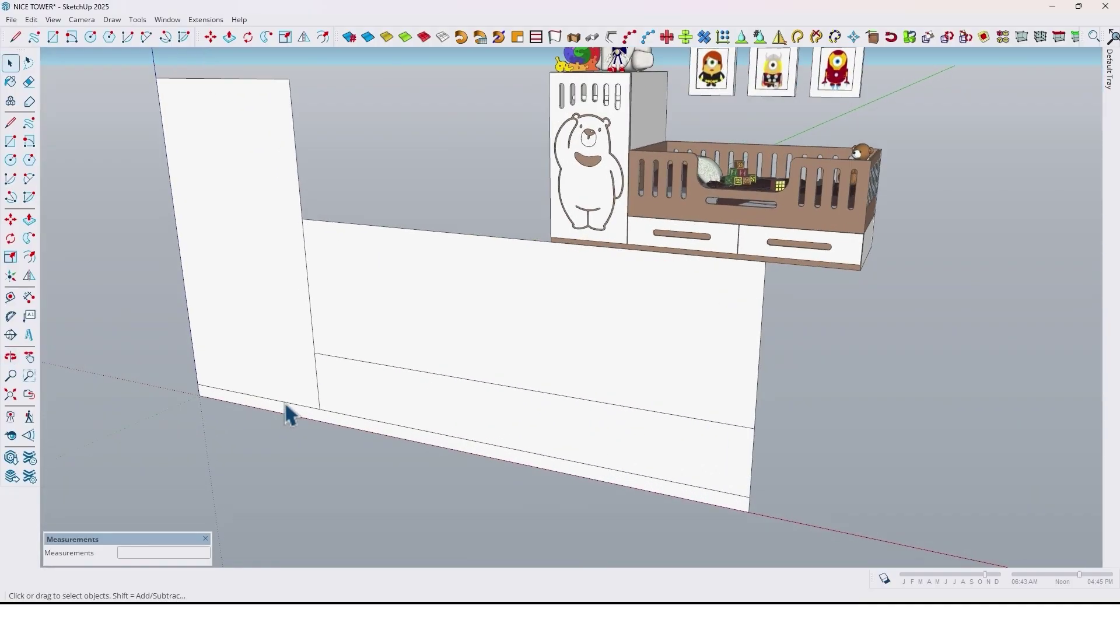
pyautogui.rightClick(285, 406)
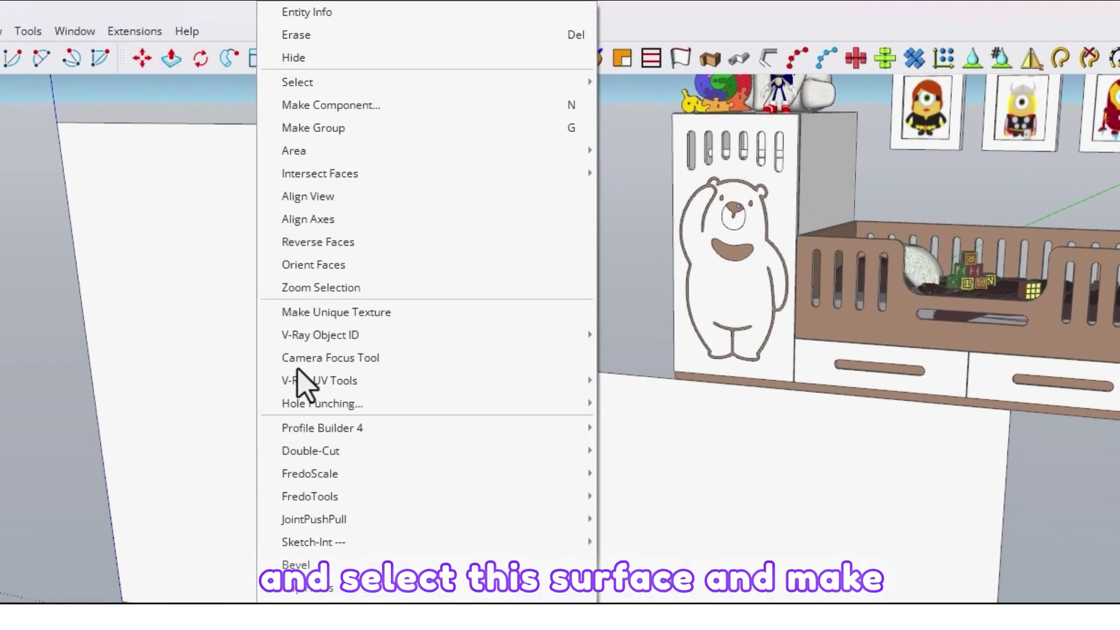
pyautogui.click(350, 129)
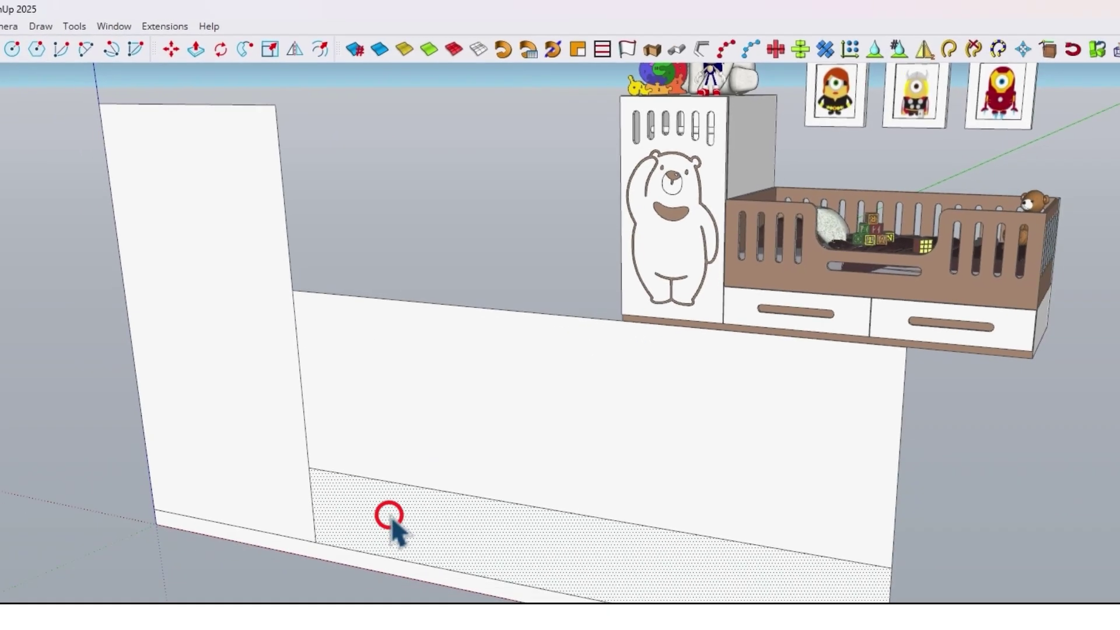
pyautogui.rightClick(402, 617)
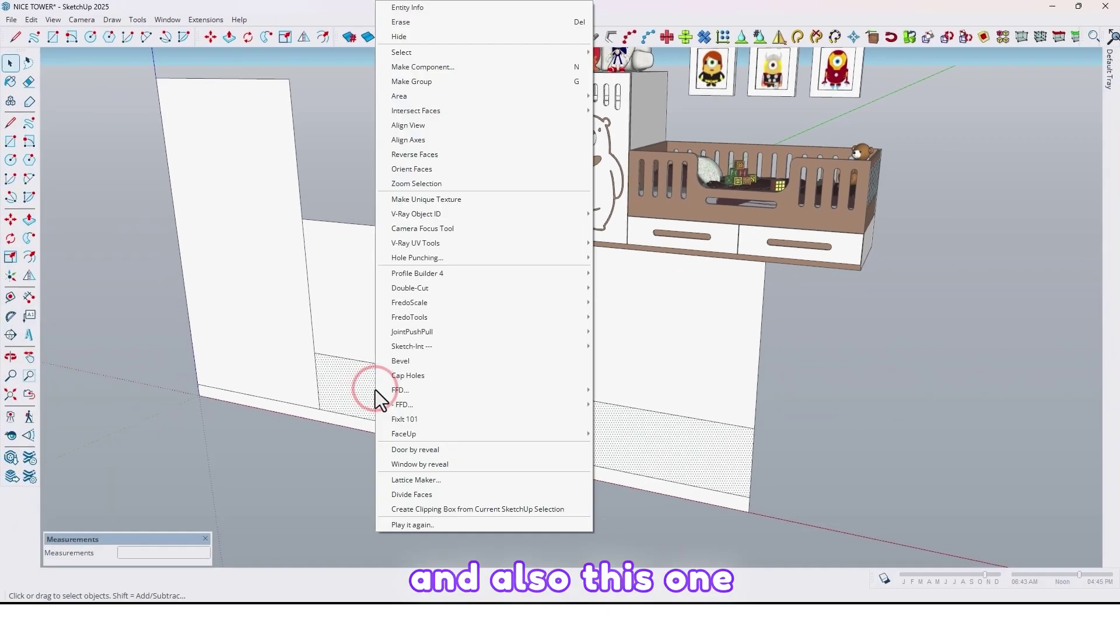
pyautogui.click(429, 82)
# Make the 40 cm bed face and the tall cabinet face into separate groups
pyautogui.click(383, 296)
pyautogui.rightClick(383, 298)
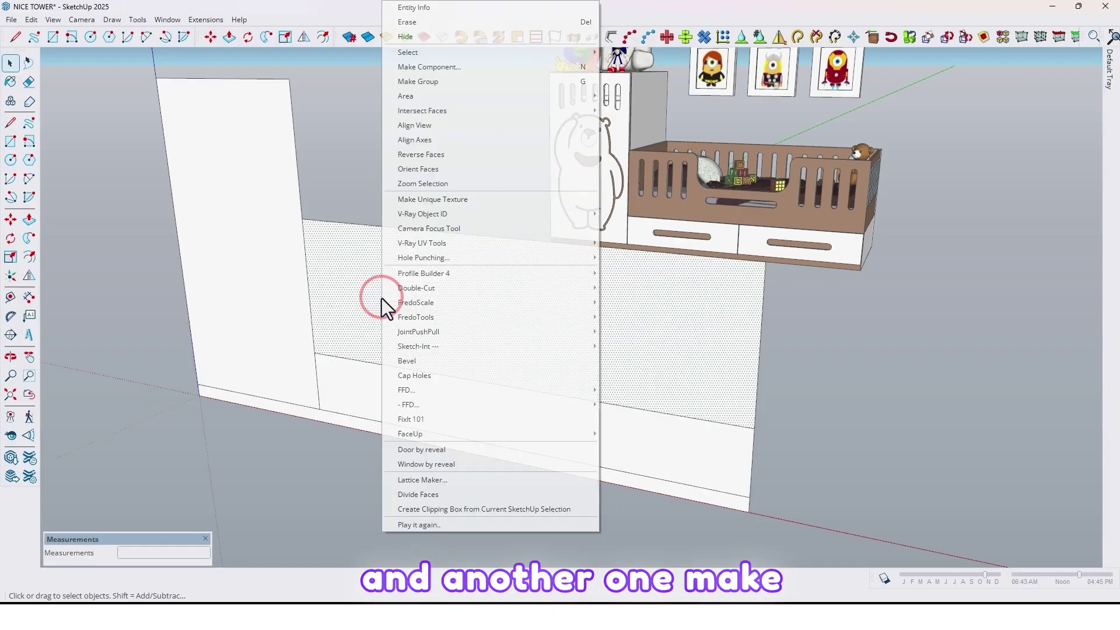
pyautogui.click(433, 82)
pyautogui.click(250, 271)
pyautogui.rightClick(251, 273)
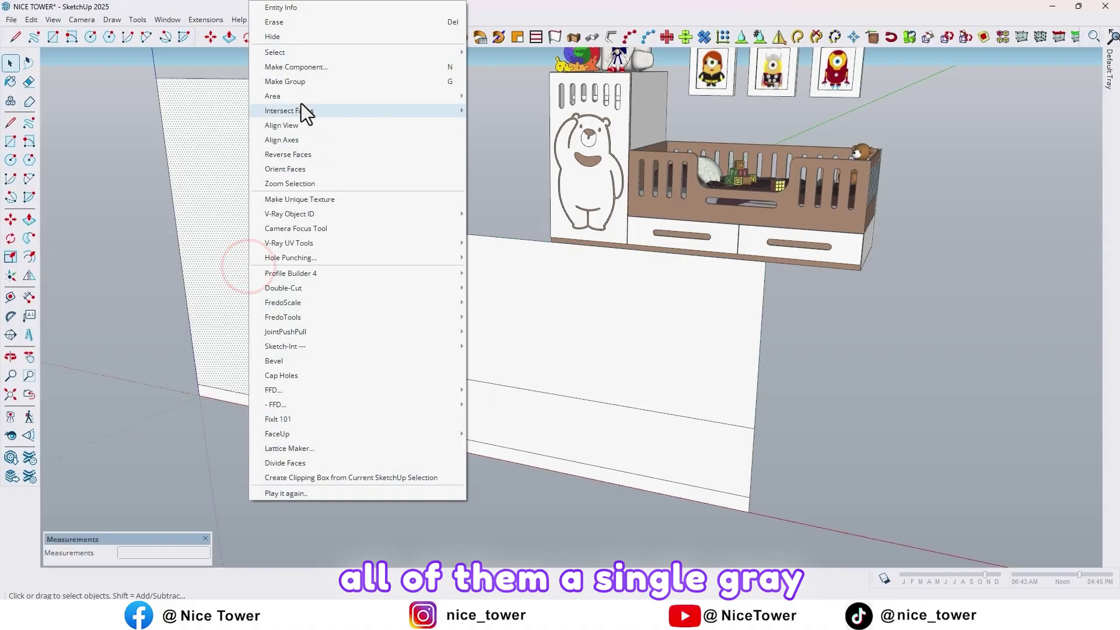
pyautogui.click(298, 79)
# Open the base strip's group and push/pull its face 60 cm back
pyautogui.scroll(-2, 344, 326)
pyautogui.moveTo(347, 356); pyautogui.dragTo(316, 397, button='middle')
pyautogui.scroll(-2, 317, 397)
pyautogui.moveTo(514, 409); pyautogui.dragTo(388, 390, button='middle')
pyautogui.scroll(2, 467, 402)
pyautogui.keyDown('shift'); pyautogui.moveTo(469, 403); pyautogui.dragTo(422, 399, button='middle'); pyautogui.keyUp('shift')
pyautogui.doubleClick(459, 412)
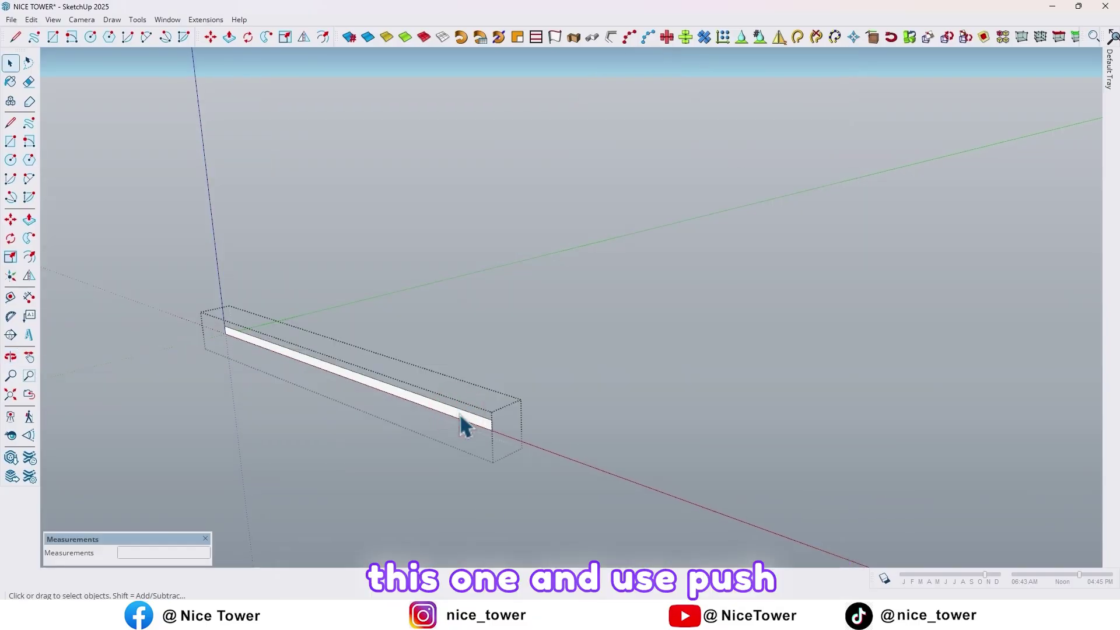
pyautogui.press('p')
pyautogui.click(464, 419)
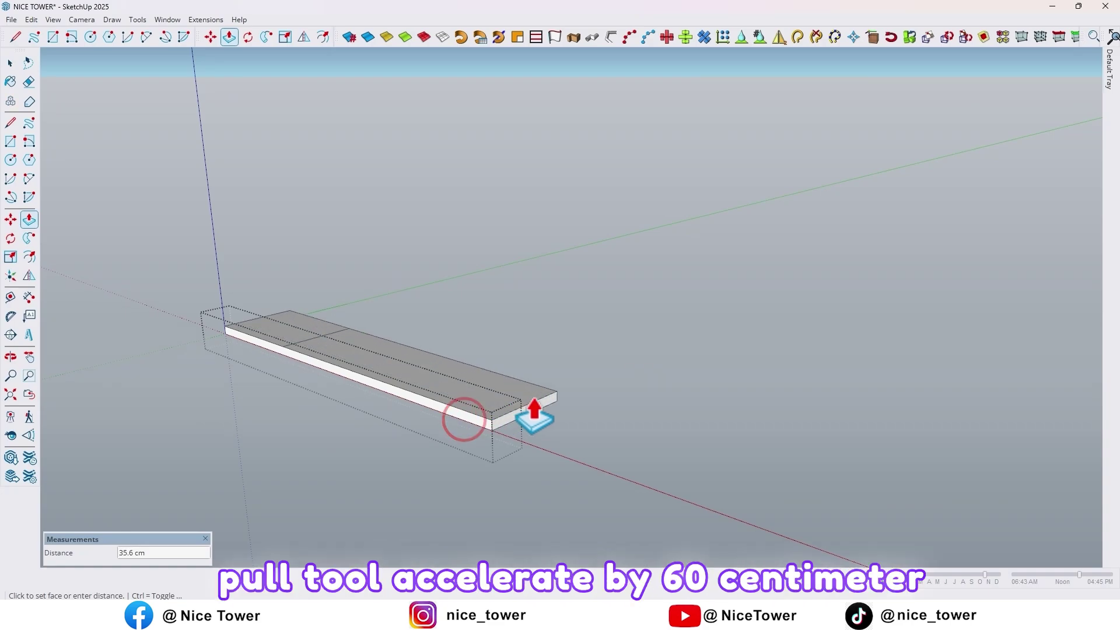
pyautogui.write('60')
pyautogui.press('Return')
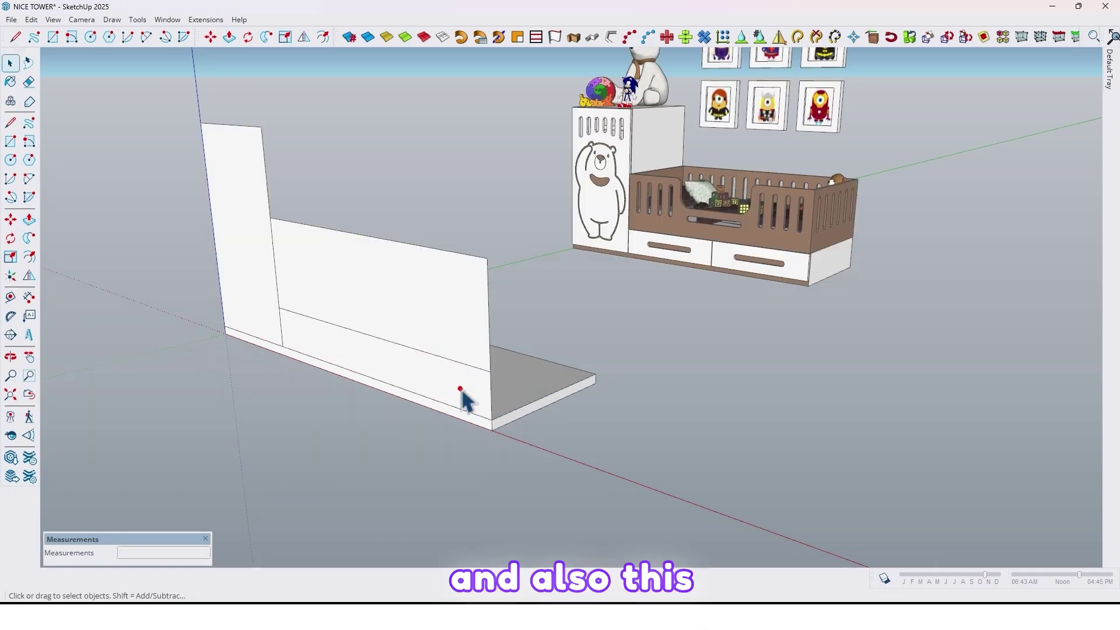
# Open the drawer section's group, extrude its face by the same 60 cm, and leave the group
pyautogui.doubleClick(462, 390)
pyautogui.press('p')
pyautogui.doubleClick(474, 394)
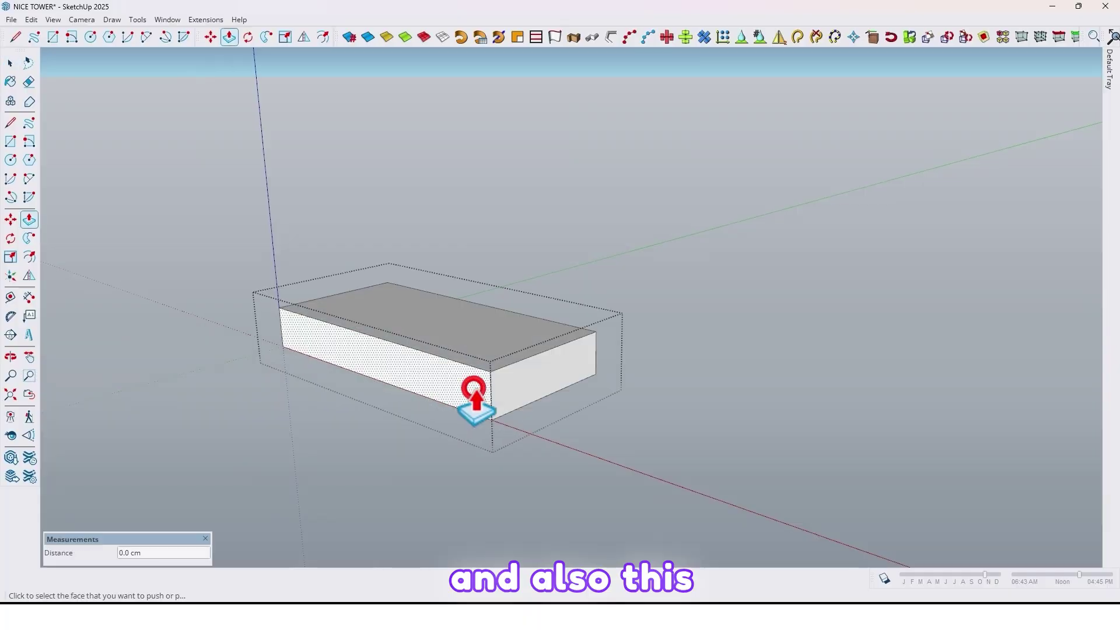
pyautogui.press('space')
pyautogui.press('Escape')
# Open the bed section's group, extrude its face by the same 60 cm, and leave the group
pyautogui.doubleClick(344, 296)
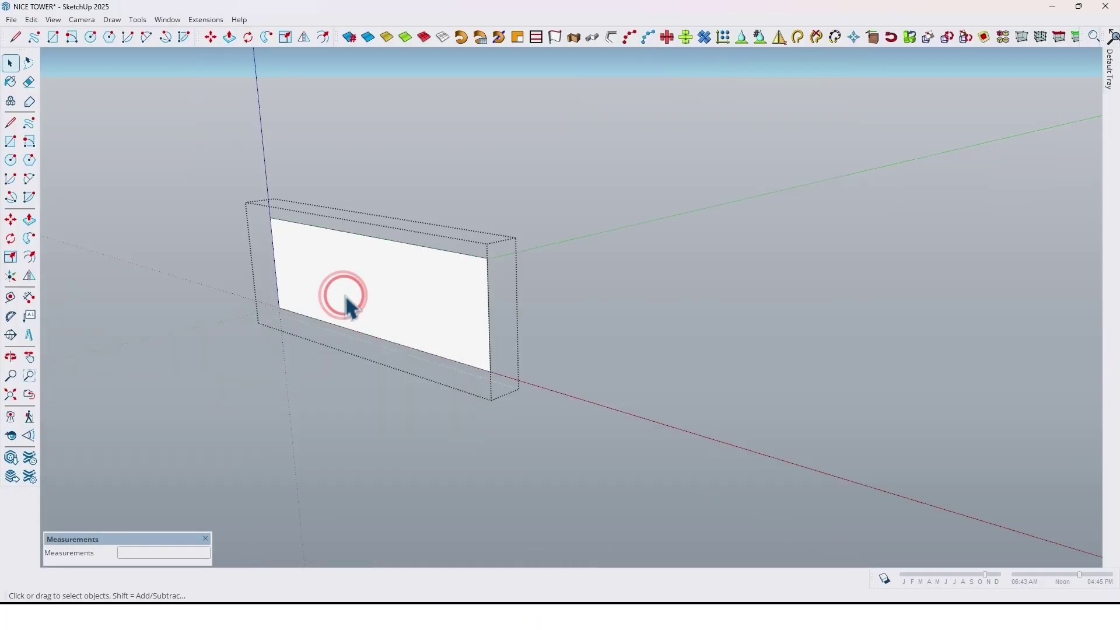
pyautogui.press('p')
pyautogui.doubleClick(419, 300)
pyautogui.press('space')
pyautogui.press('Escape')
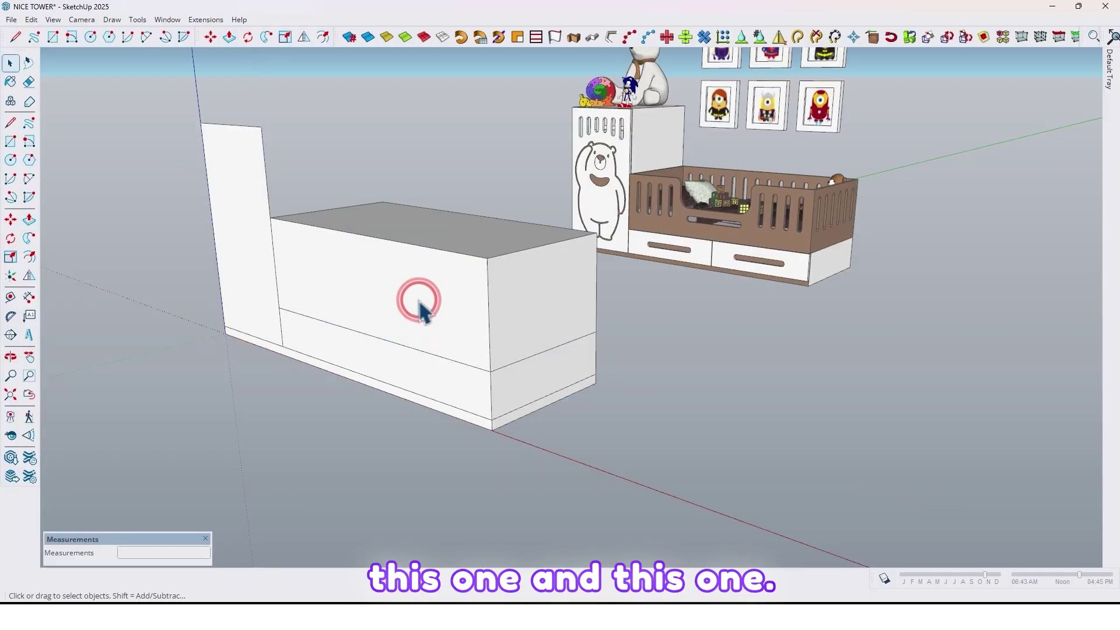
# Extrude the tall cabinet's face inside its group by the same 60 cm and erase the extra lines on its side
pyautogui.doubleClick(249, 285)
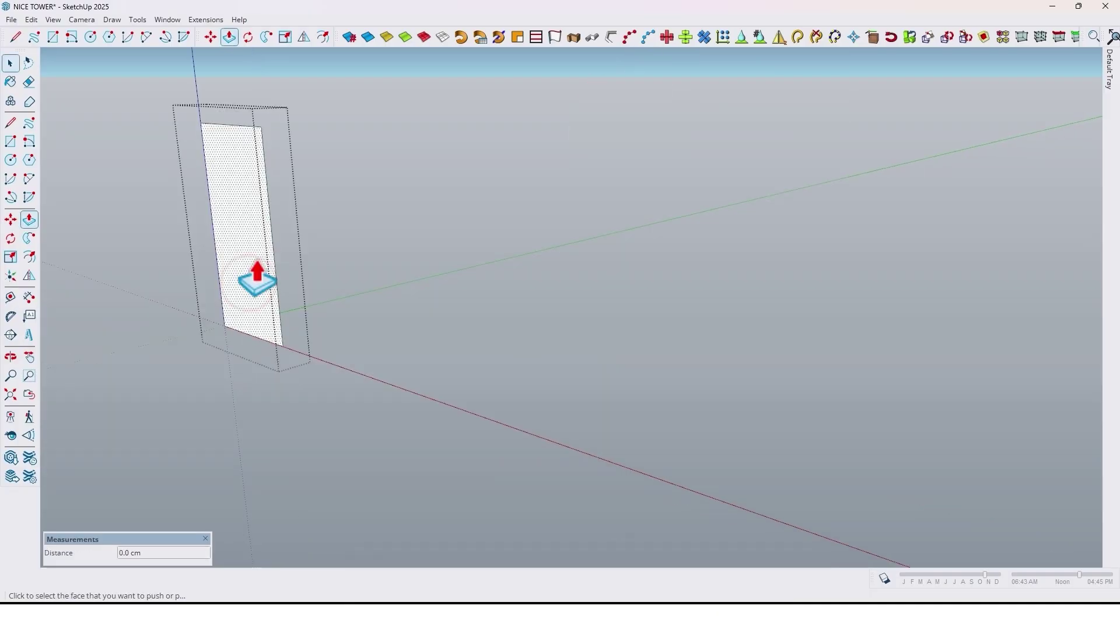
pyautogui.press('p')
pyautogui.doubleClick(255, 252)
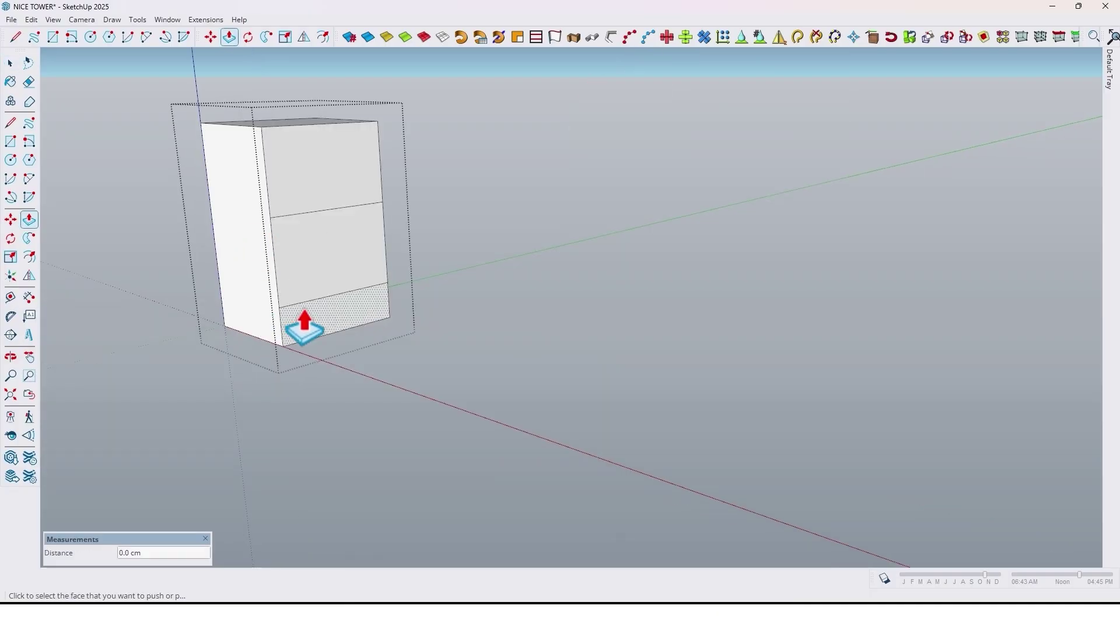
pyautogui.scroll(1, 304, 311)
pyautogui.press('e')
pyautogui.moveTo(317, 305)
pyautogui.mouseDown()
pyautogui.moveTo(288, 171)
pyautogui.moveTo(283, 291)
pyautogui.mouseUp()
pyautogui.scroll(-2, 282, 291)
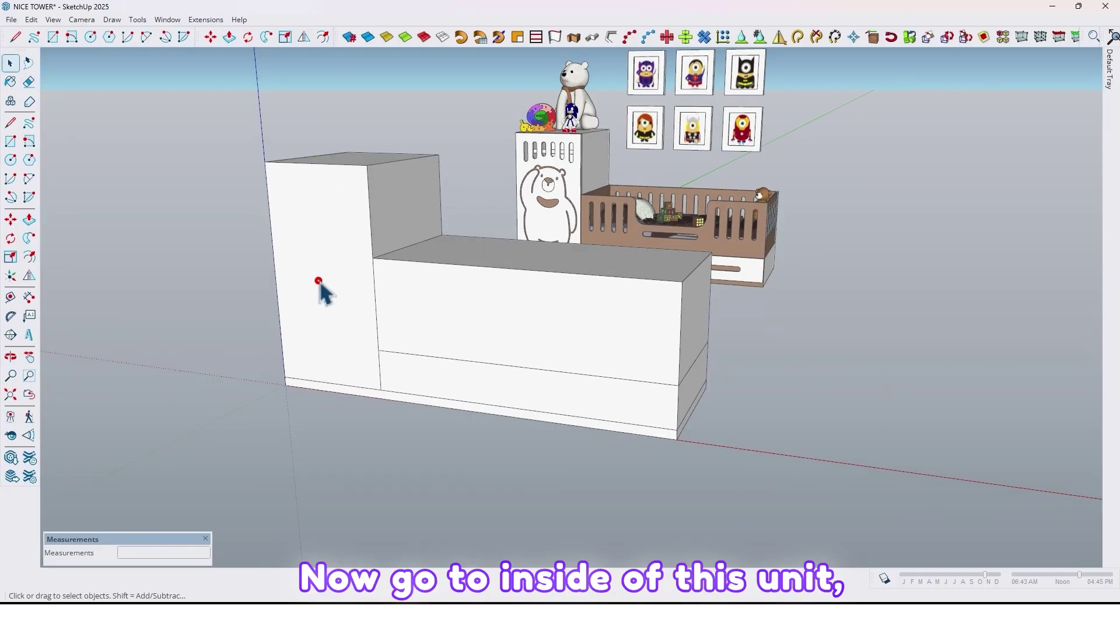
# Open the tall cabinet's group and copy its front face to the clipboard
pyautogui.doubleClick(320, 292)
pyautogui.moveTo(321, 292); pyautogui.dragTo(407, 289, button='middle')
pyautogui.click(407, 289)
pyautogui.moveTo(500, 337); pyautogui.dragTo(373, 358, button='middle')
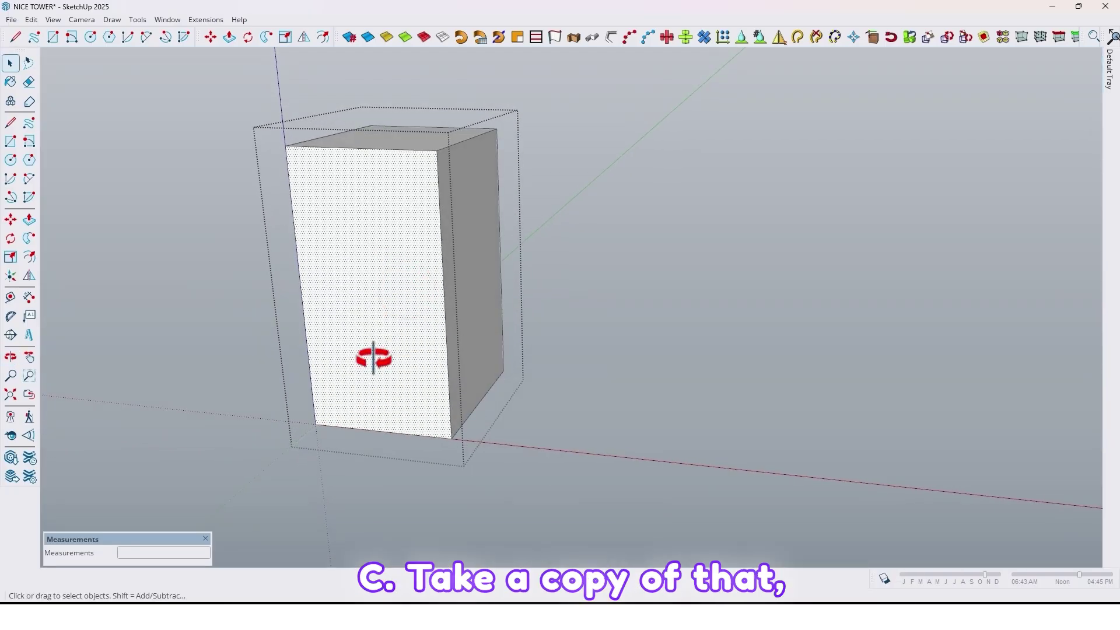
pyautogui.moveTo(335, 333); pyautogui.dragTo(387, 312, button='middle')
# Offset the tall cabinet's front face inward by 1.6 cm
pyautogui.press('f')
pyautogui.moveTo(375, 394); pyautogui.dragTo(387, 392, button='middle')
pyautogui.click(29, 257)
pyautogui.click(300, 298)
pyautogui.write('1.')
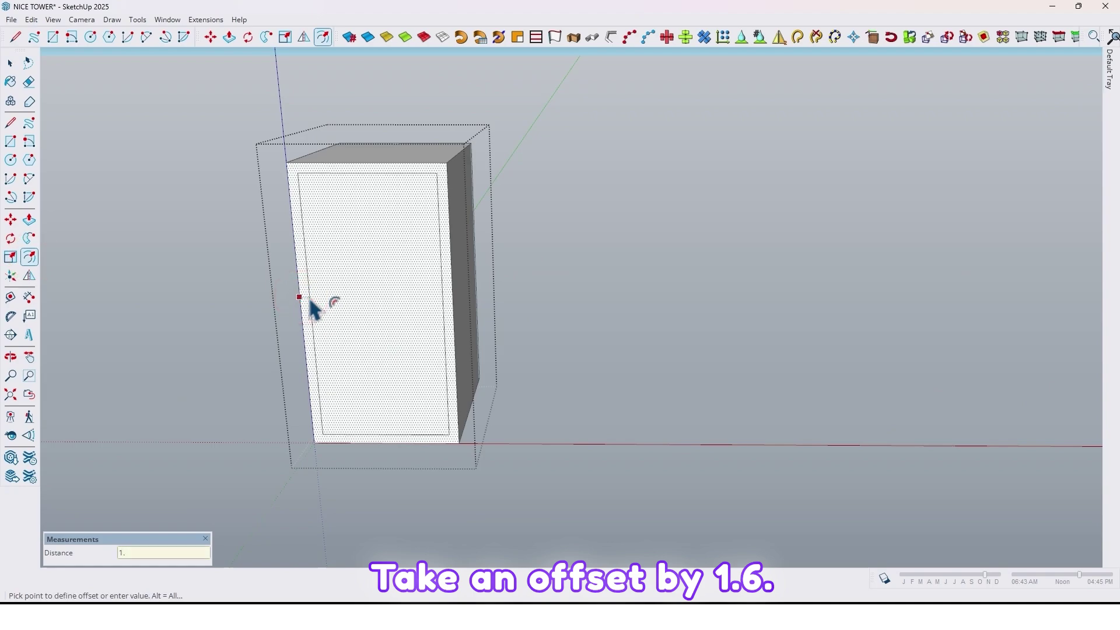
pyautogui.write('6')
pyautogui.press('Return')
# Push the cabinet's inner front face back 59 cm to hollow out the carcass
pyautogui.press('p')
pyautogui.click(365, 382)
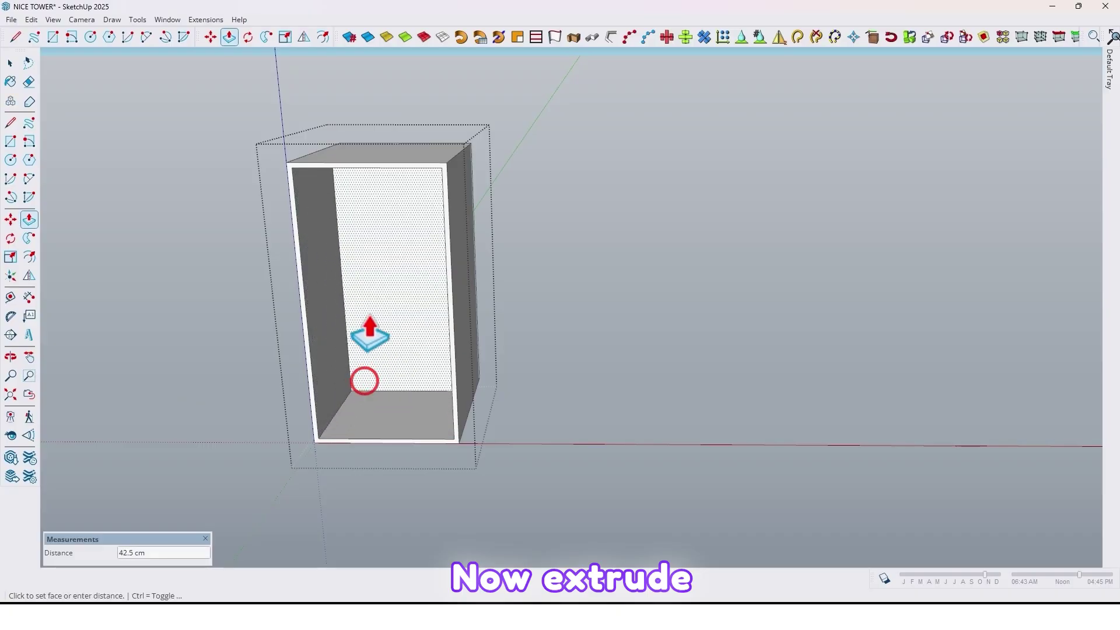
pyautogui.click(393, 394)
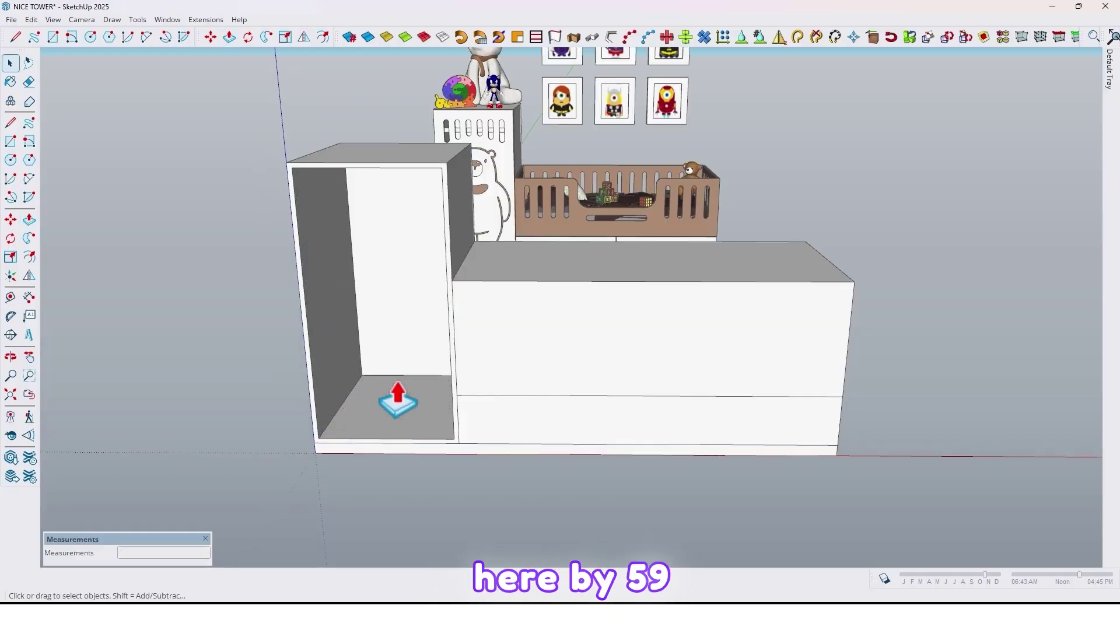
# Select all of the hollowed cabinet carcass geometry and make it a group
pyautogui.doubleClick(392, 322)
pyautogui.tripleClick(392, 322)
pyautogui.rightClick(392, 320)
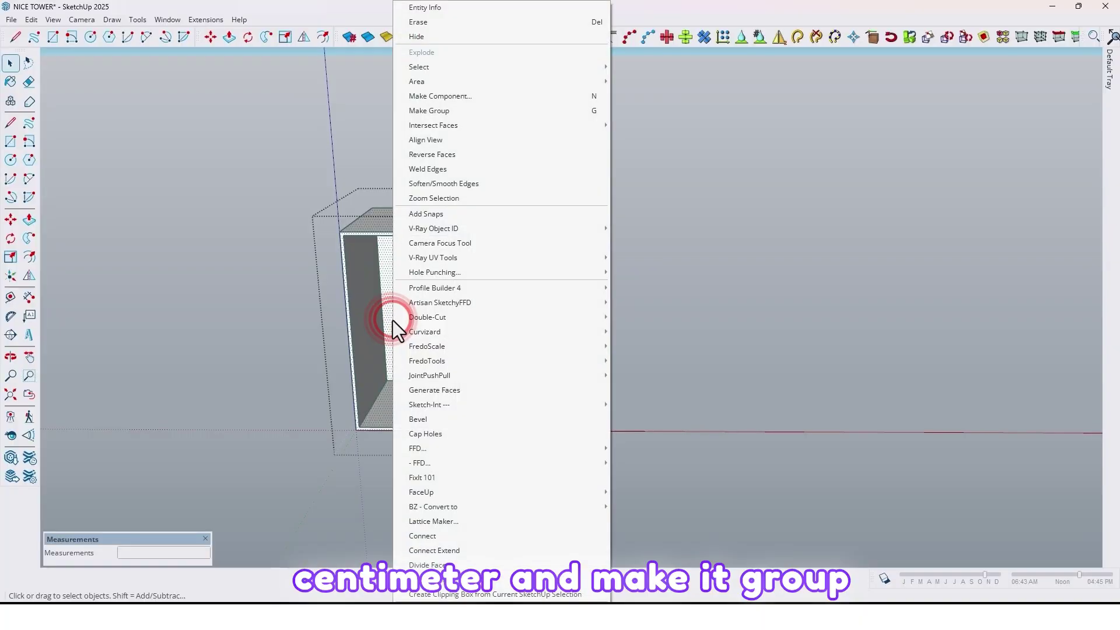
pyautogui.click(440, 112)
pyautogui.moveTo(445, 113); pyautogui.dragTo(396, 297, button='middle')
pyautogui.scroll(2, 395, 297)
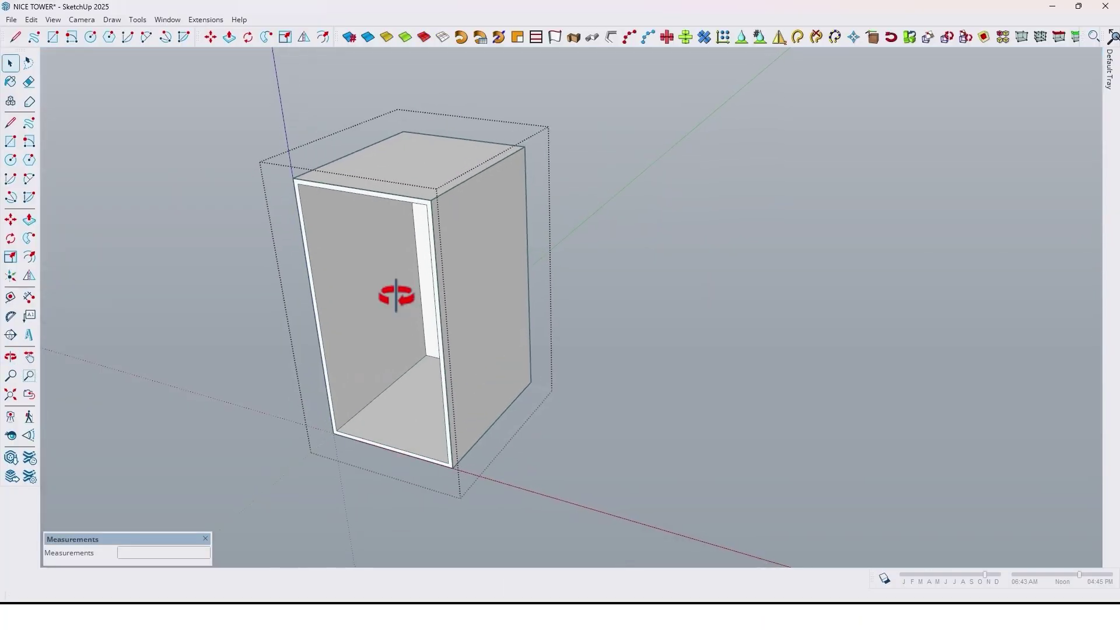
# Paste the copied front face in place over the cabinet opening and extrude it outward 1.6 cm as a door
pyautogui.click(31, 20)
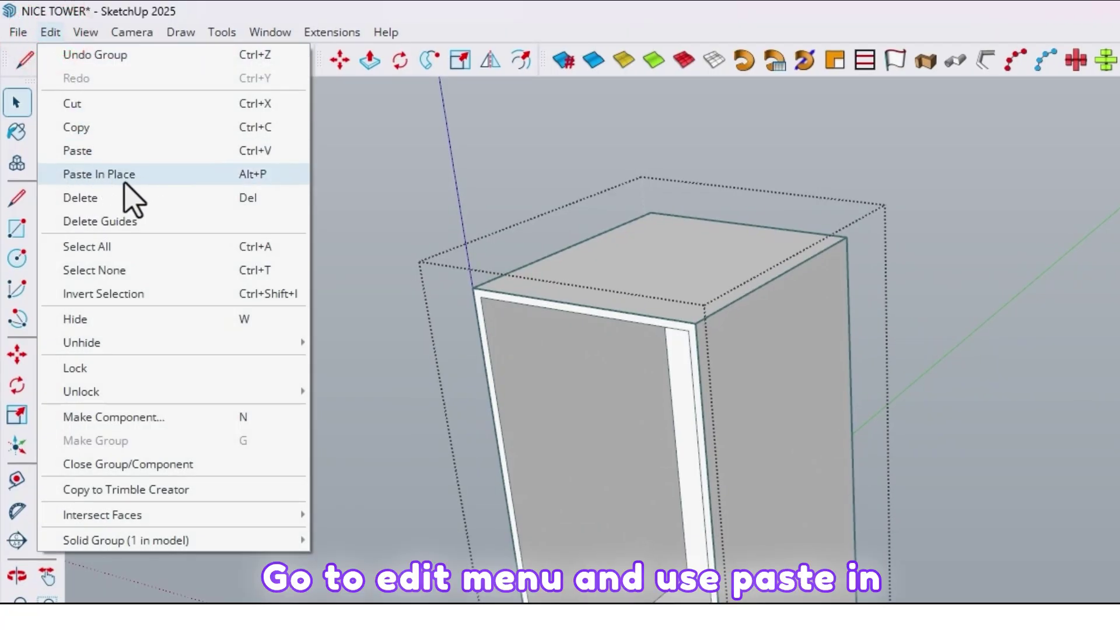
pyautogui.click(110, 174)
pyautogui.moveTo(405, 365); pyautogui.dragTo(568, 564, button='middle')
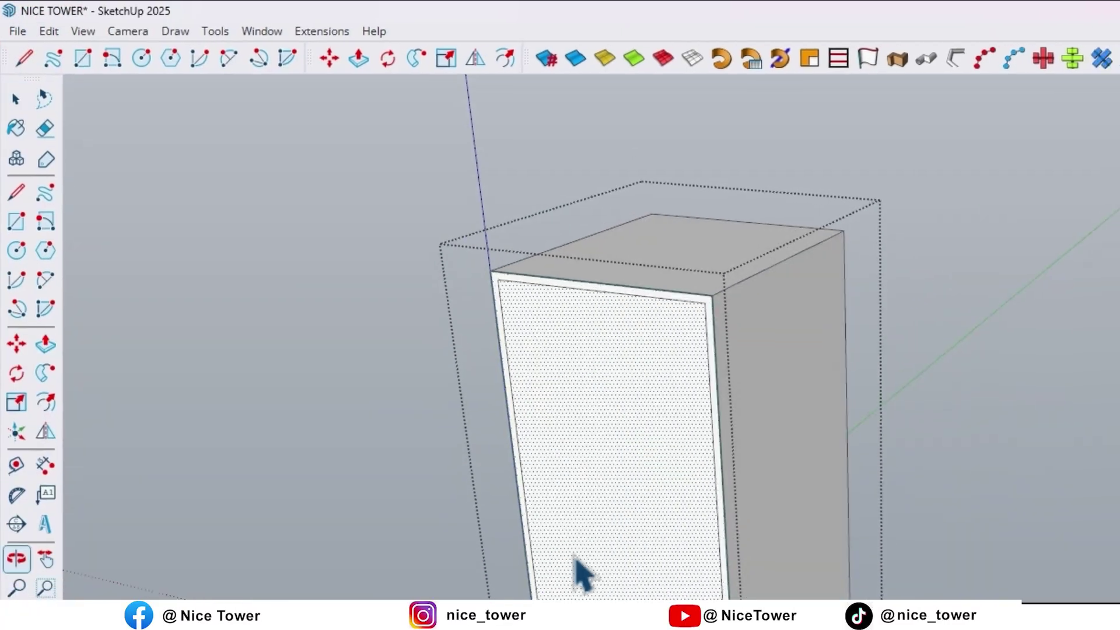
pyautogui.scroll(2, 661, 604)
pyautogui.press('p')
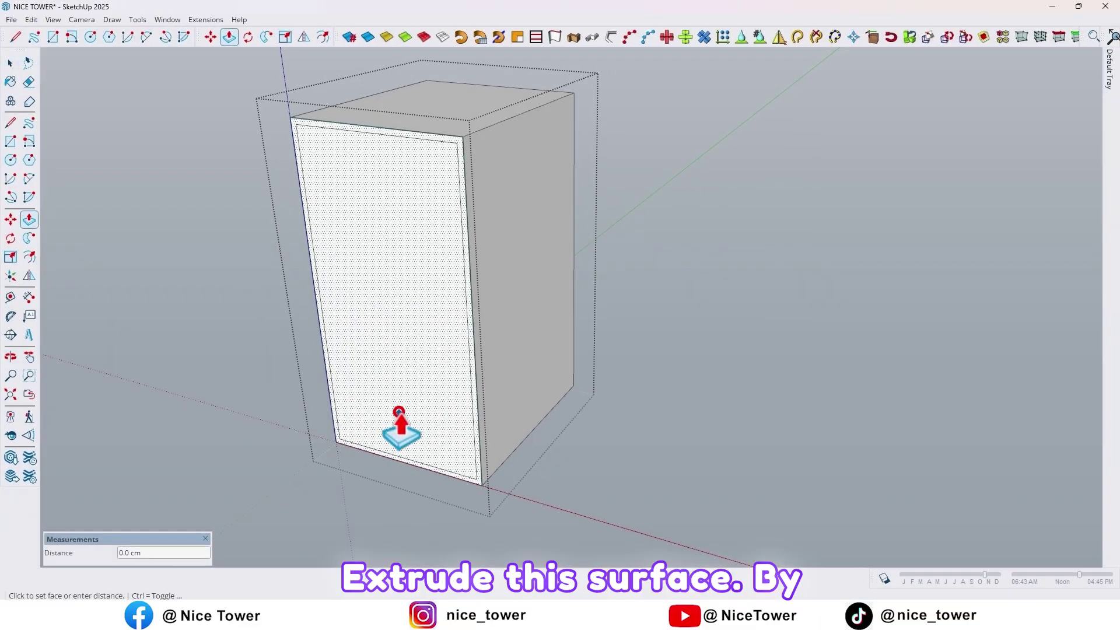
pyautogui.click(399, 411)
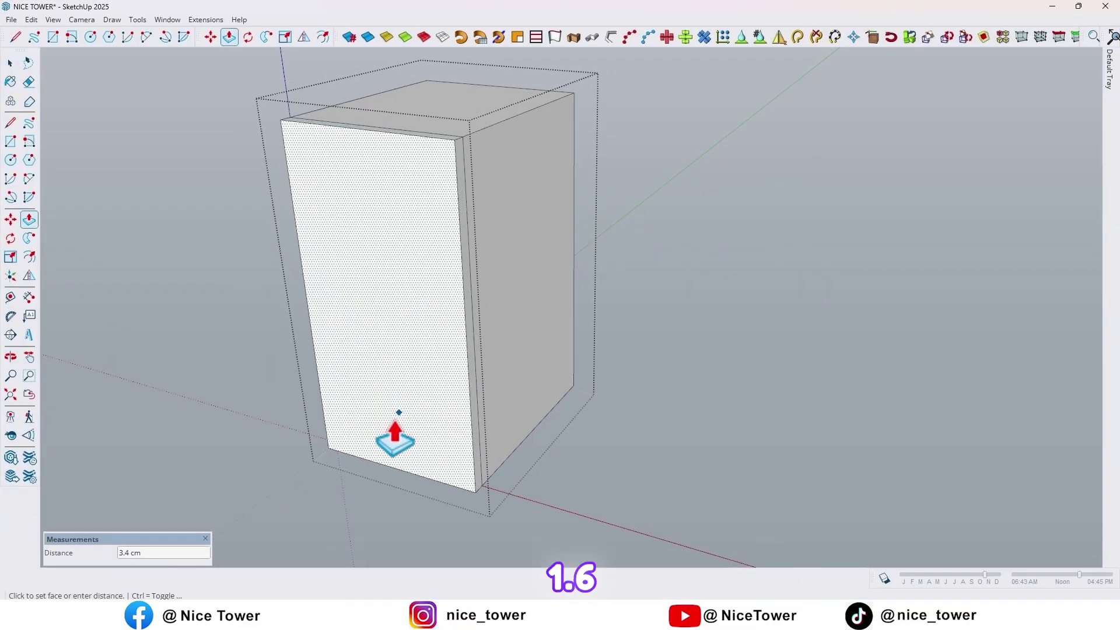
pyautogui.write('1.6')
pyautogui.press('Return')
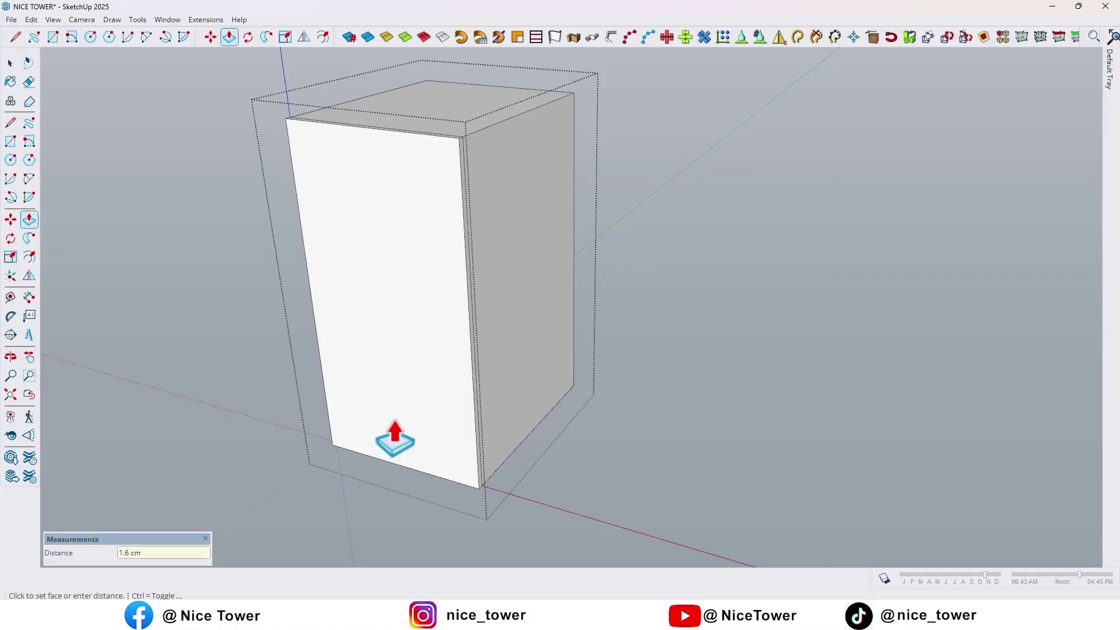
# Make the cabinet's door panel a group and leave the tall cabinet's group
pyautogui.press('Escape')
pyautogui.doubleClick(380, 371)
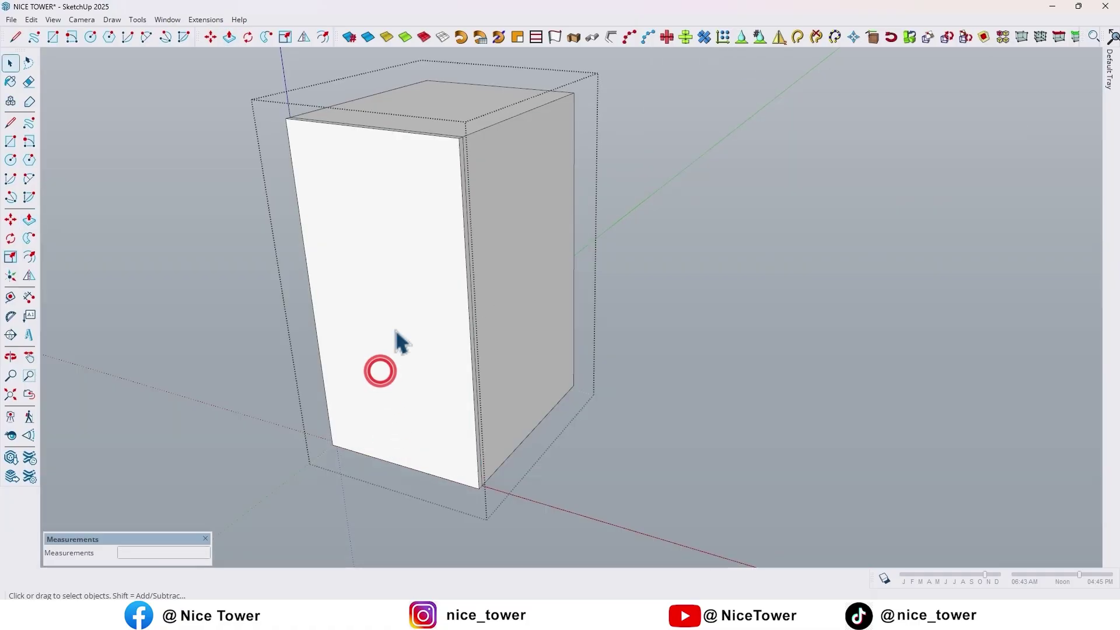
pyautogui.click(394, 330)
pyautogui.rightClick(395, 330)
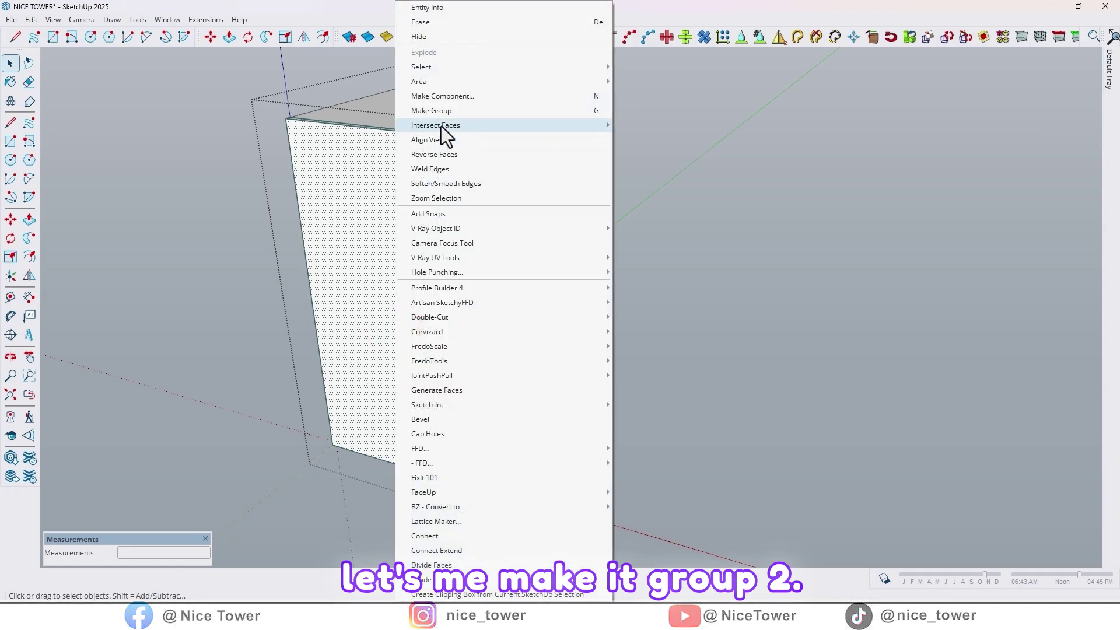
pyautogui.click(442, 110)
pyautogui.scroll(-3, 429, 226)
pyautogui.moveTo(429, 226); pyautogui.dragTo(430, 233, button='middle')
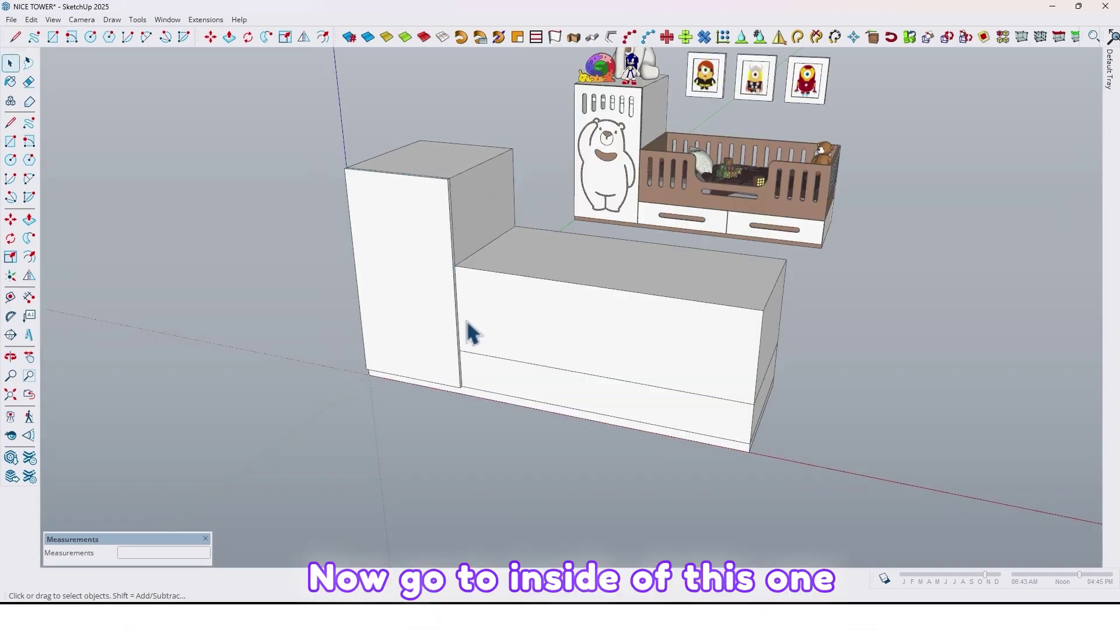
# Open the drawer section's group and copy the front face's left vertical edge to its right end, dividing by 2 to split the face
pyautogui.scroll(3, 467, 350)
pyautogui.moveTo(475, 420)
pyautogui.mouseDown(button='middle')
pyautogui.moveTo(455, 353)
pyautogui.moveTo(360, 306)
pyautogui.mouseUp(button='middle')
pyautogui.doubleClick(439, 340)
pyautogui.scroll(2, 439, 344)
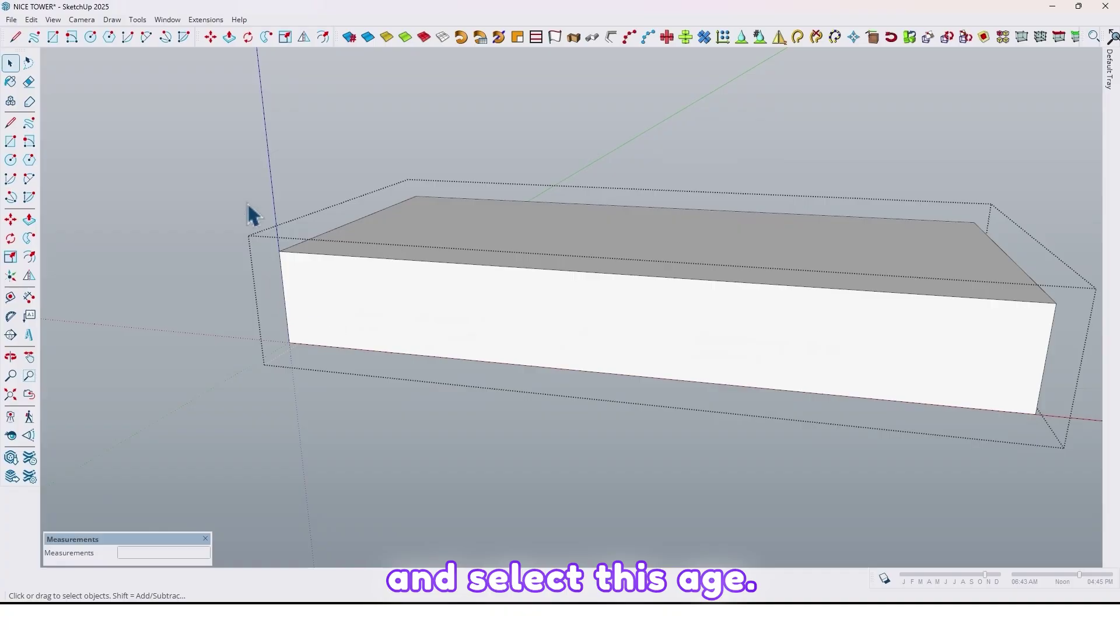
pyautogui.press('m')
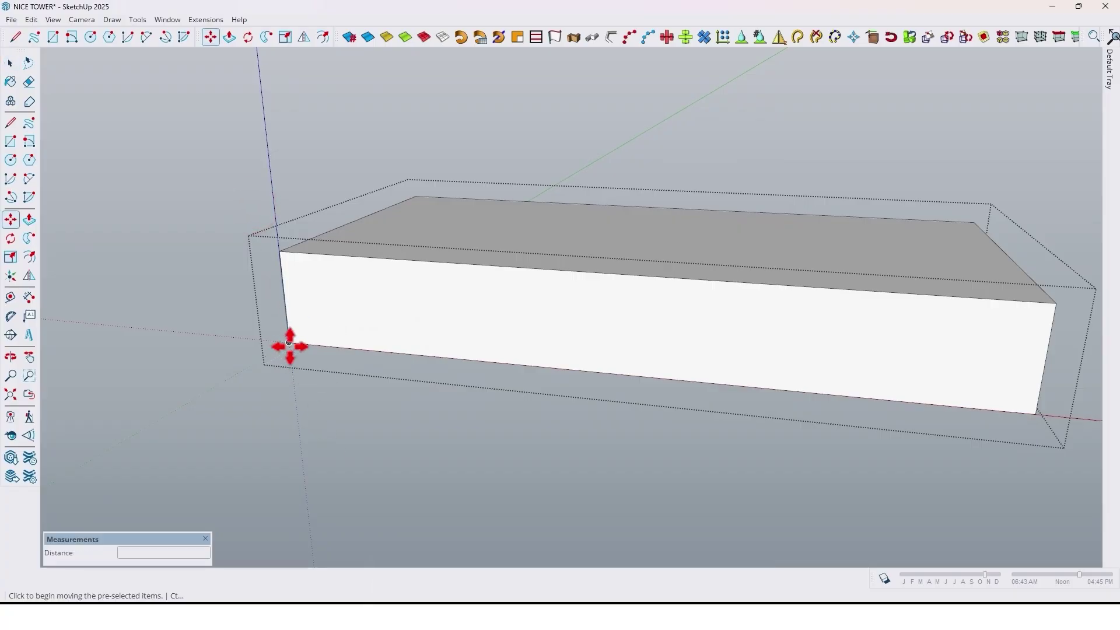
pyautogui.click(290, 343)
pyautogui.press('ctrl')
pyautogui.scroll(-2, 640, 395)
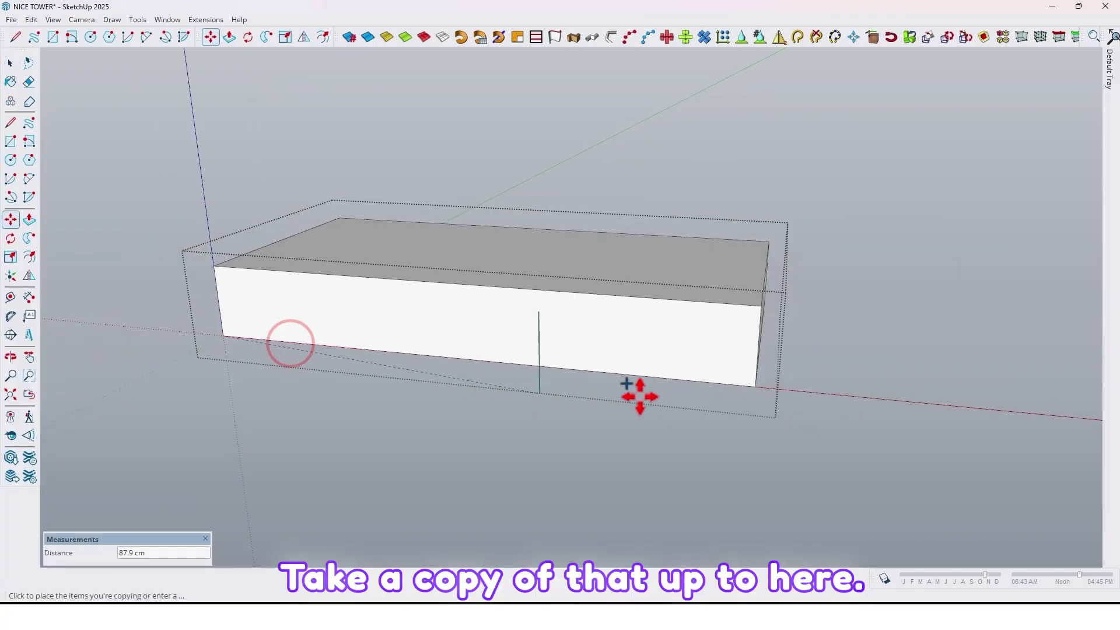
pyautogui.click(755, 387)
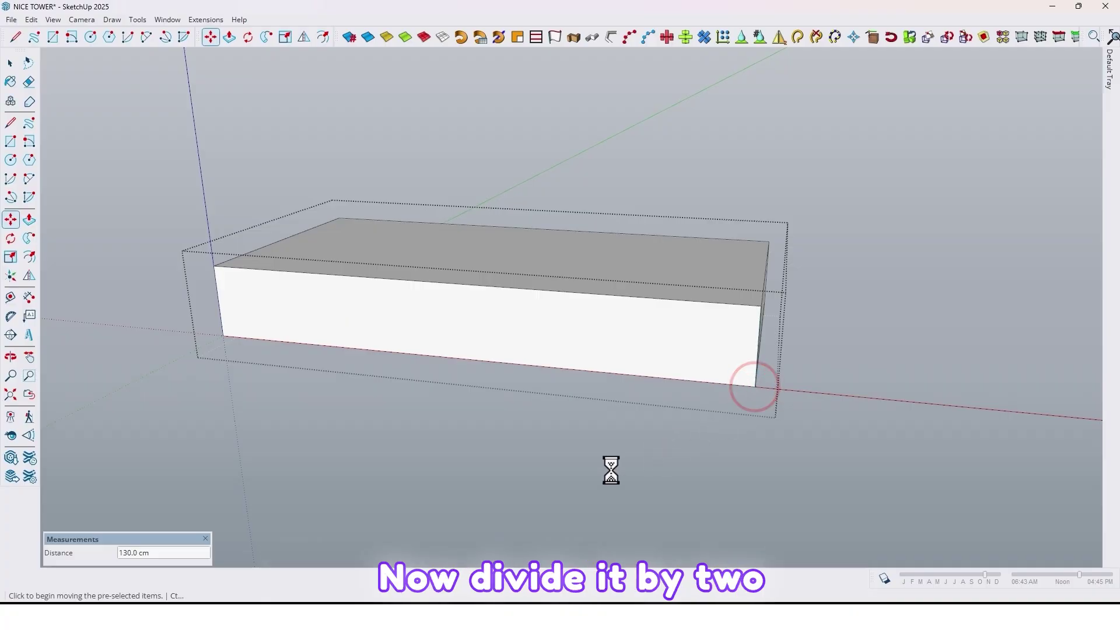
pyautogui.moveTo(596, 470); pyautogui.dragTo(742, 407, button='middle')
pyautogui.write('/2')
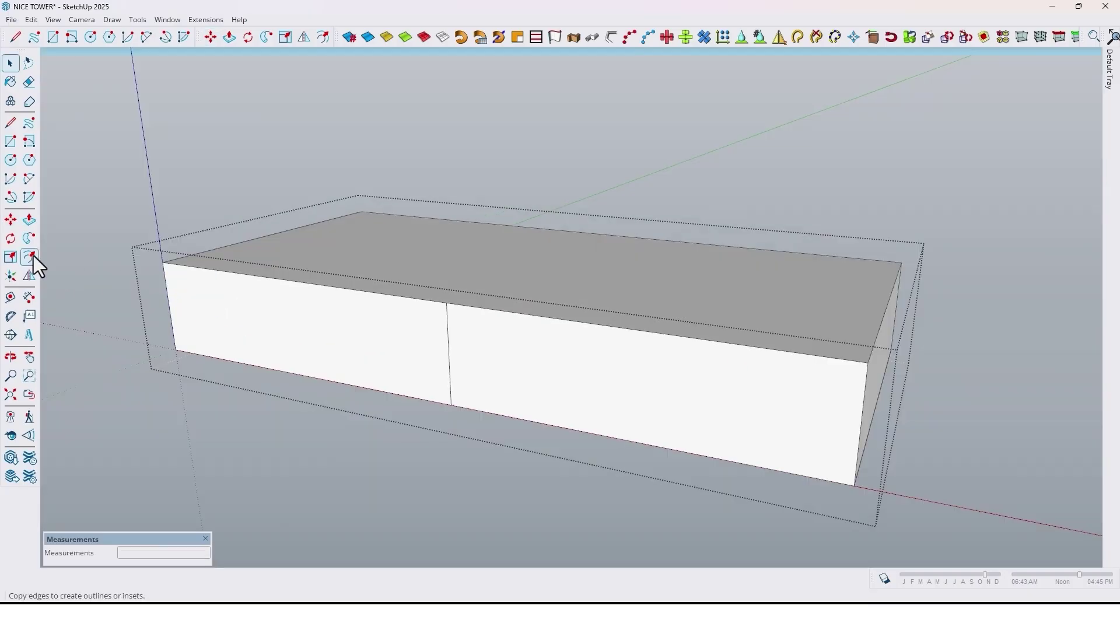
# Offset both halves of the drawer section's front face inward by 1.6 cm
pyautogui.click(29, 256)
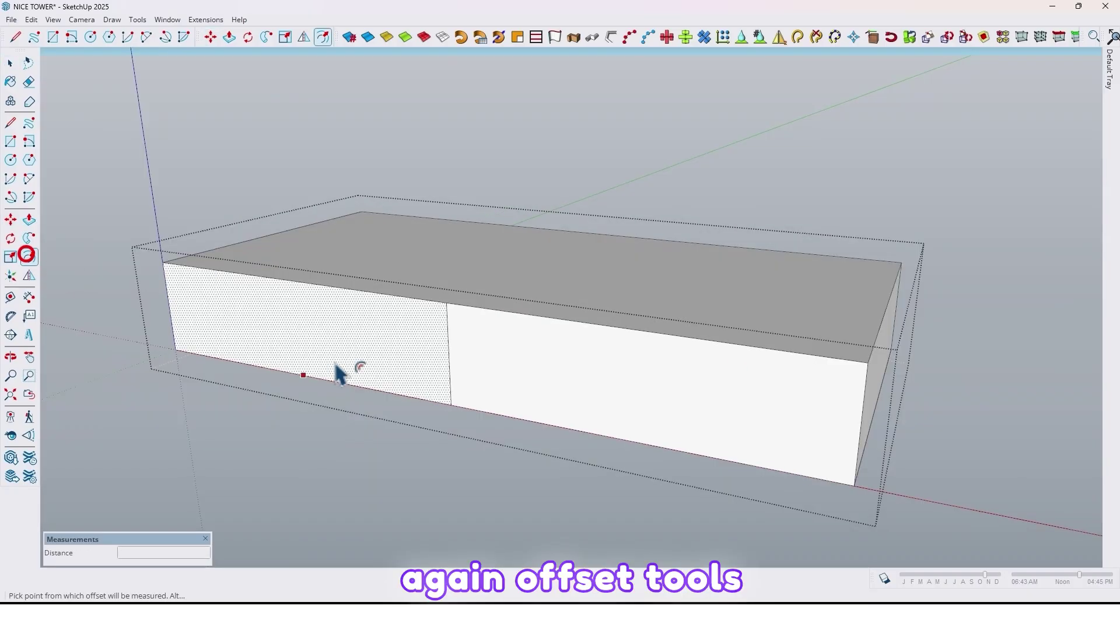
pyautogui.scroll(2, 330, 356)
pyautogui.click(396, 286)
pyautogui.write('1.6')
pyautogui.press('Return')
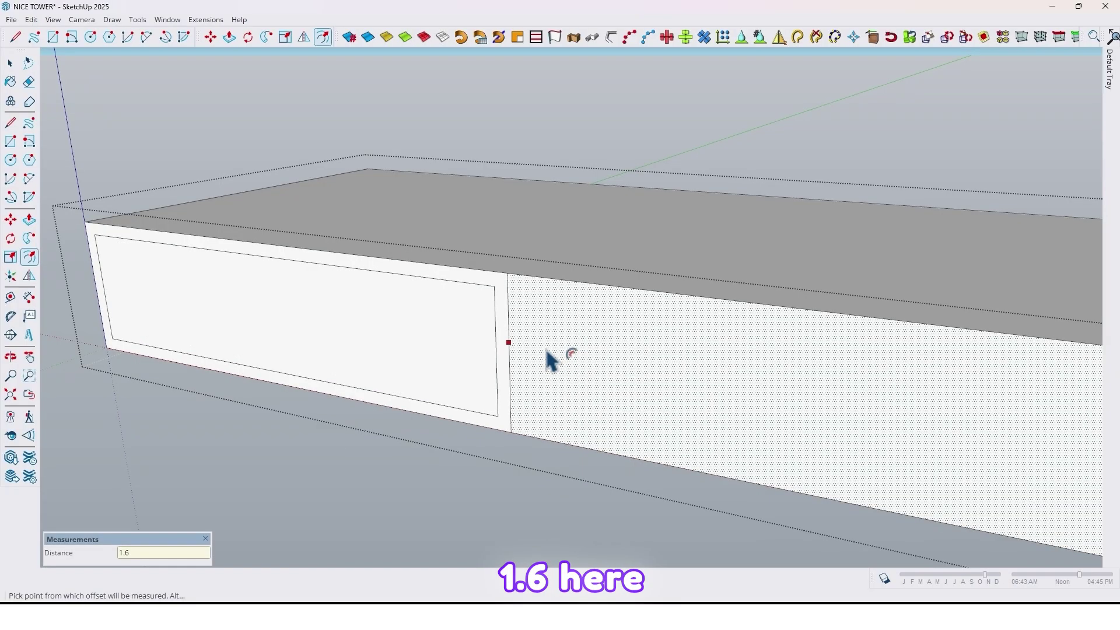
pyautogui.doubleClick(548, 350)
pyautogui.scroll(-2, 533, 349)
pyautogui.moveTo(499, 349); pyautogui.dragTo(469, 344, button='middle')
pyautogui.press('f')
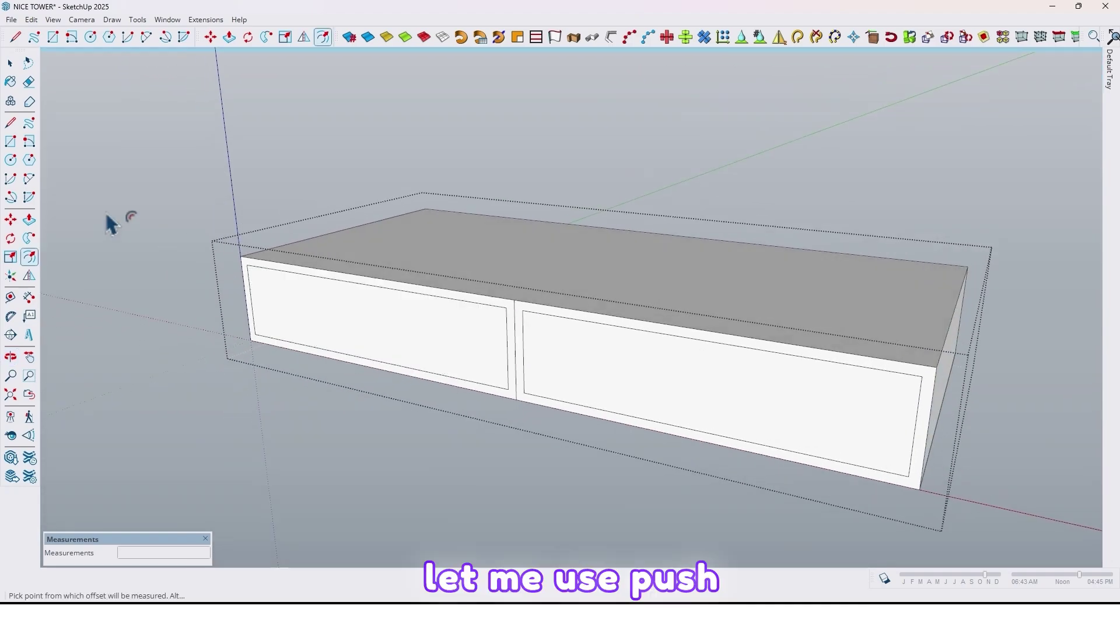
# Push both inner drawer faces back 59 cm to hollow out the two drawer openings
pyautogui.click(29, 220)
pyautogui.click(403, 349)
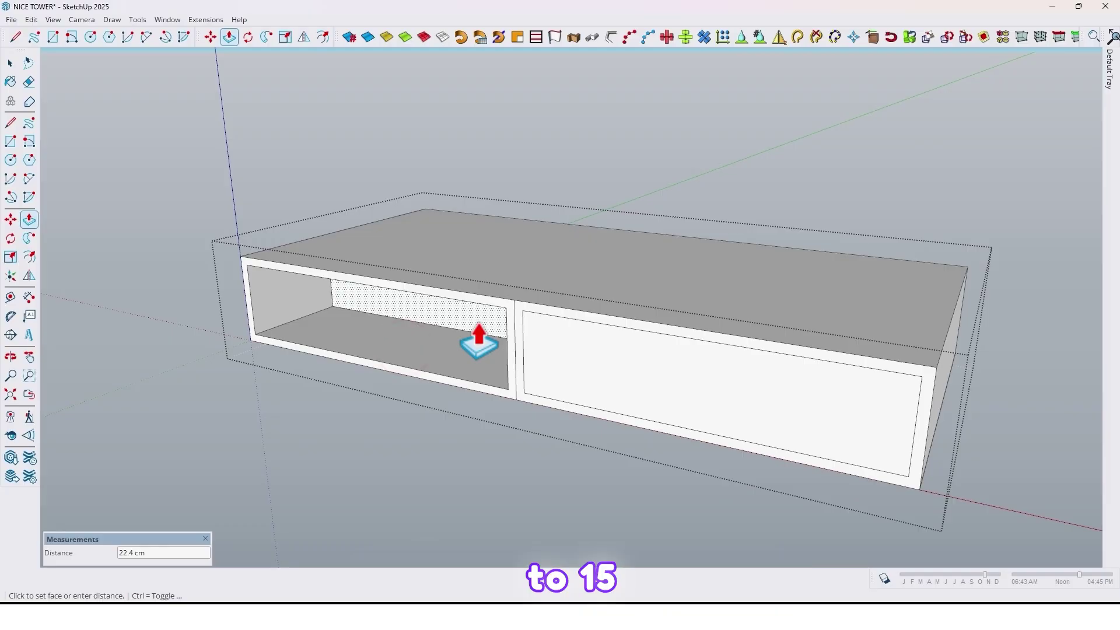
pyautogui.click(479, 344)
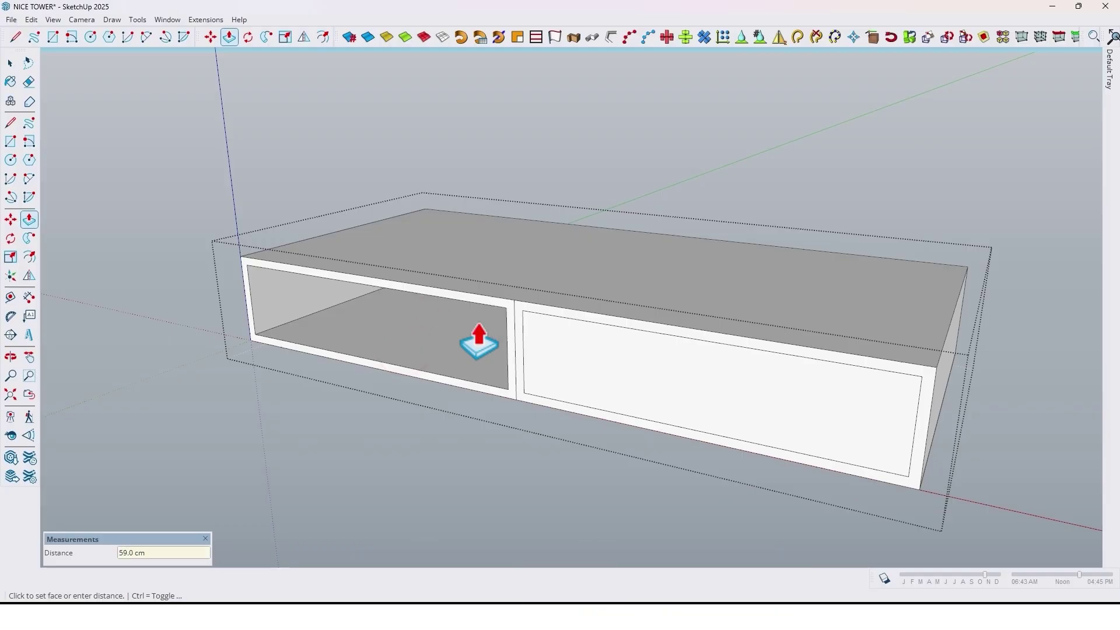
pyautogui.rightClick(610, 373)
pyautogui.moveTo(562, 376); pyautogui.dragTo(607, 372, button='middle')
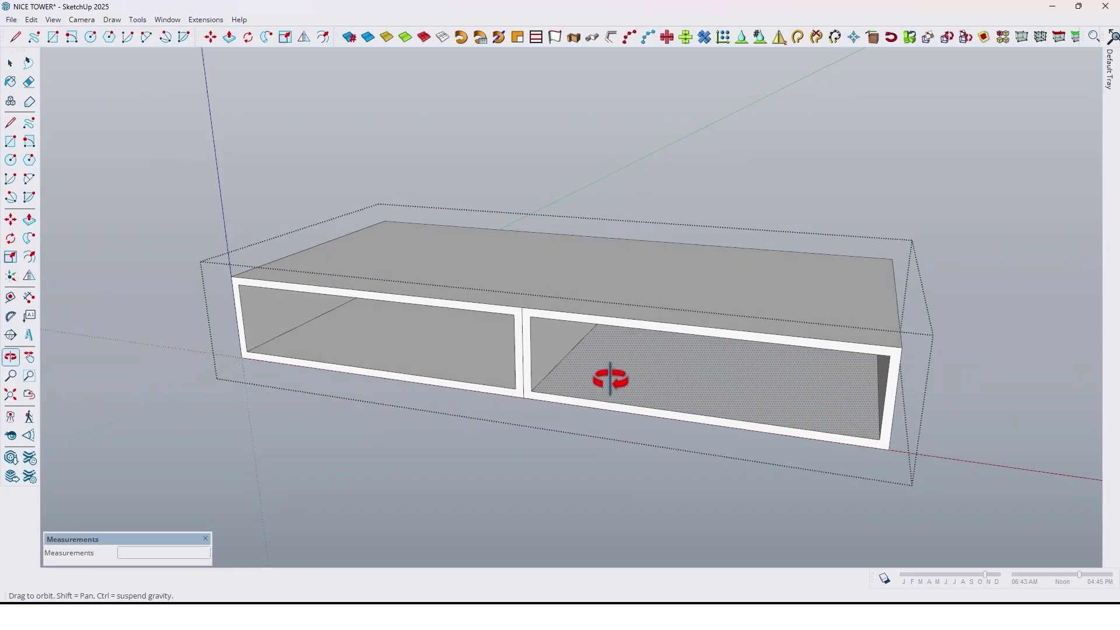
# Select all of the hollowed drawer carcass geometry and make it a group
pyautogui.tripleClick(541, 337)
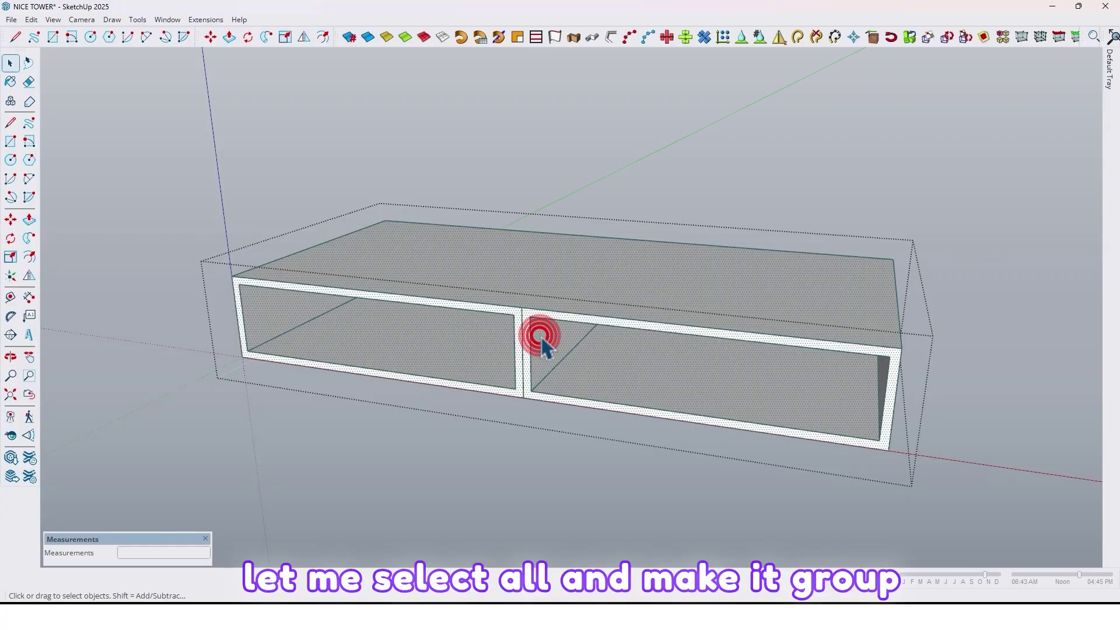
pyautogui.rightClick(539, 350)
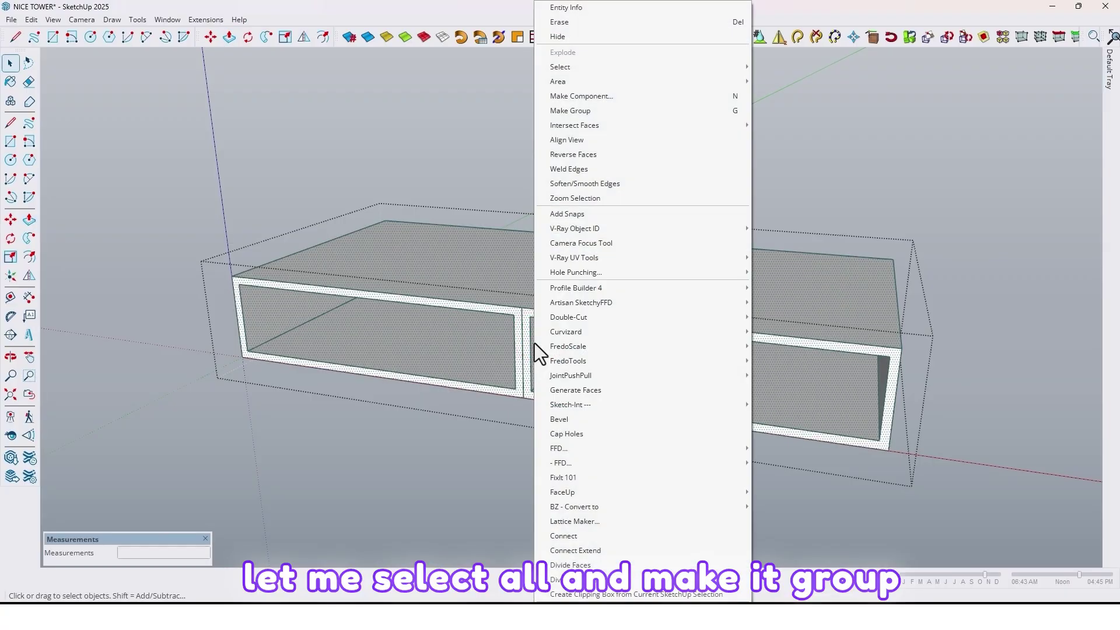
pyautogui.click(559, 111)
pyautogui.moveTo(517, 229); pyautogui.dragTo(473, 347, button='middle')
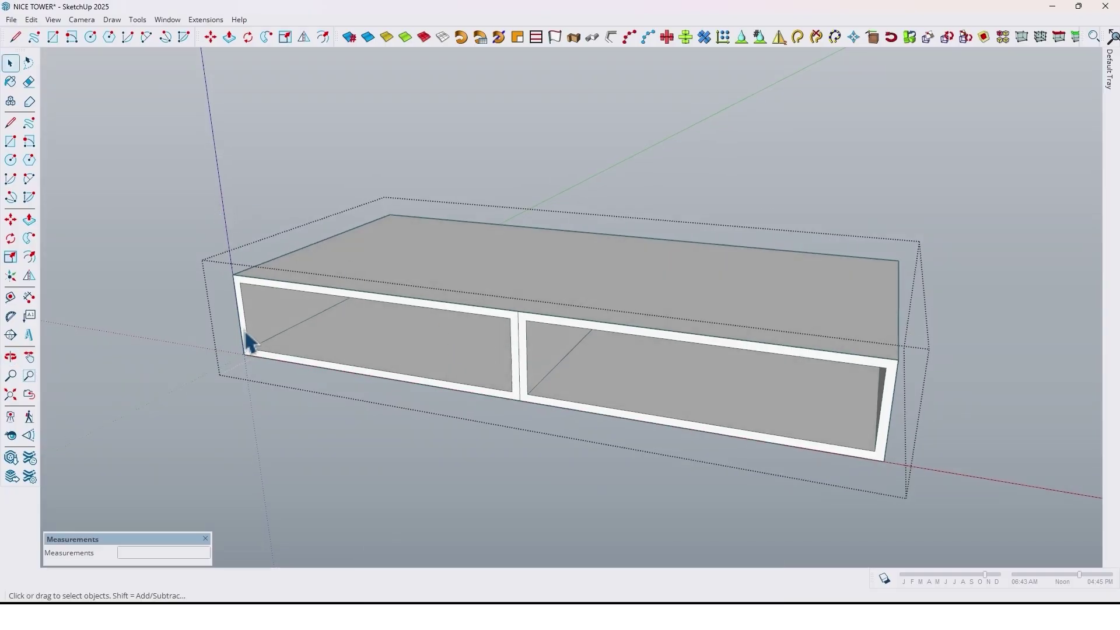
# Draw a rectangle over the left drawer opening, from the carcass's lower corner to the centre divider's top, and make it a component
pyautogui.scroll(2, 247, 348)
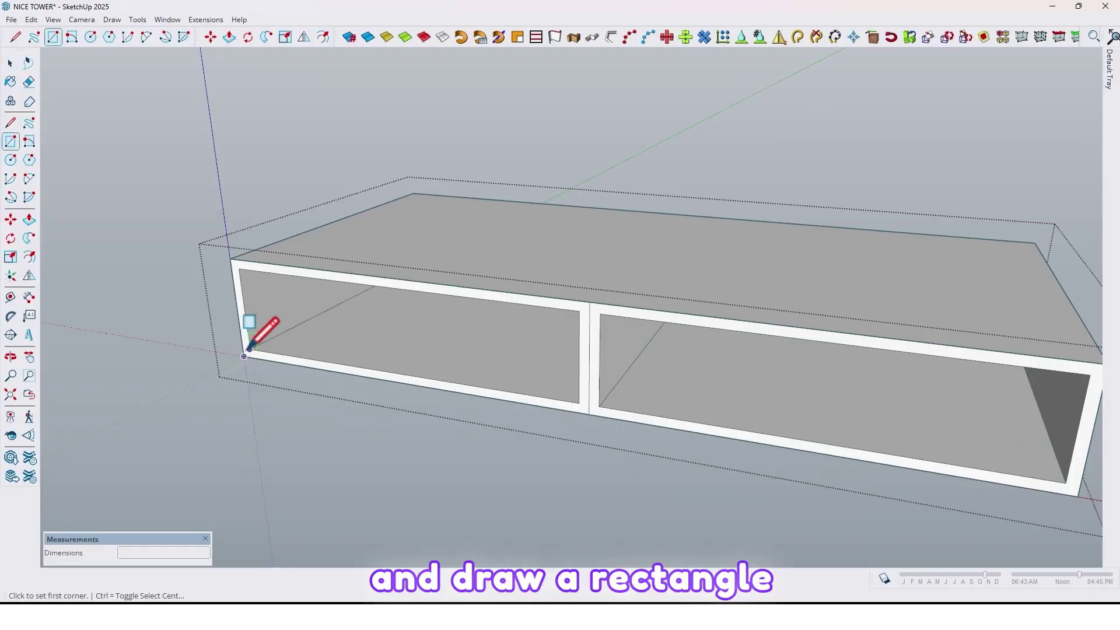
pyautogui.click(244, 356)
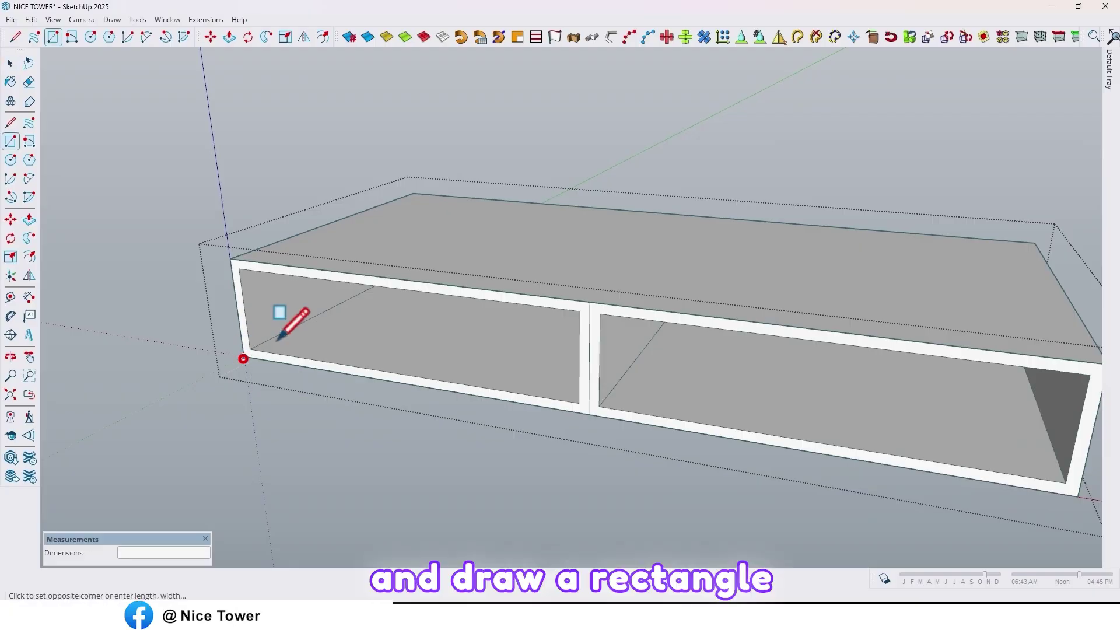
pyautogui.click(590, 302)
pyautogui.press('space')
pyautogui.click(486, 344)
pyautogui.rightClick(485, 344)
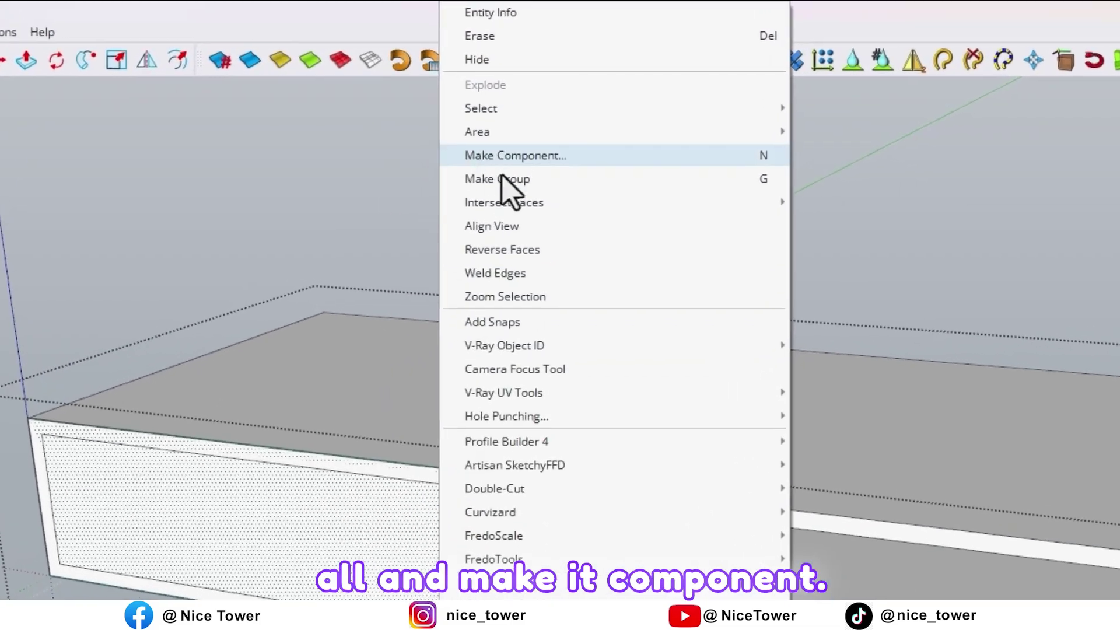
pyautogui.click(516, 158)
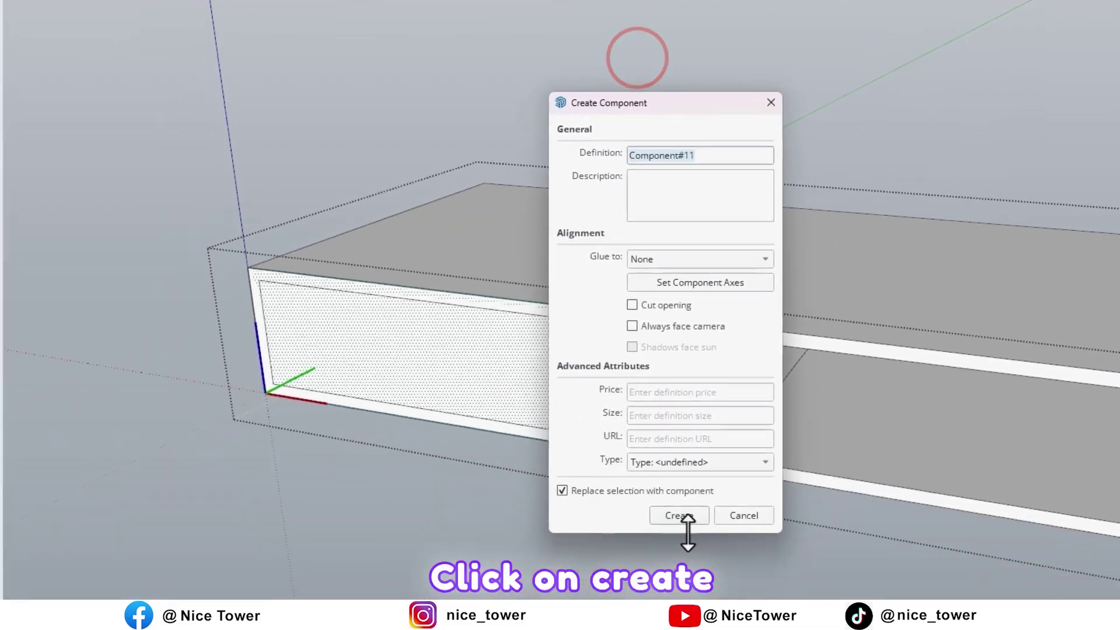
pyautogui.click(699, 477)
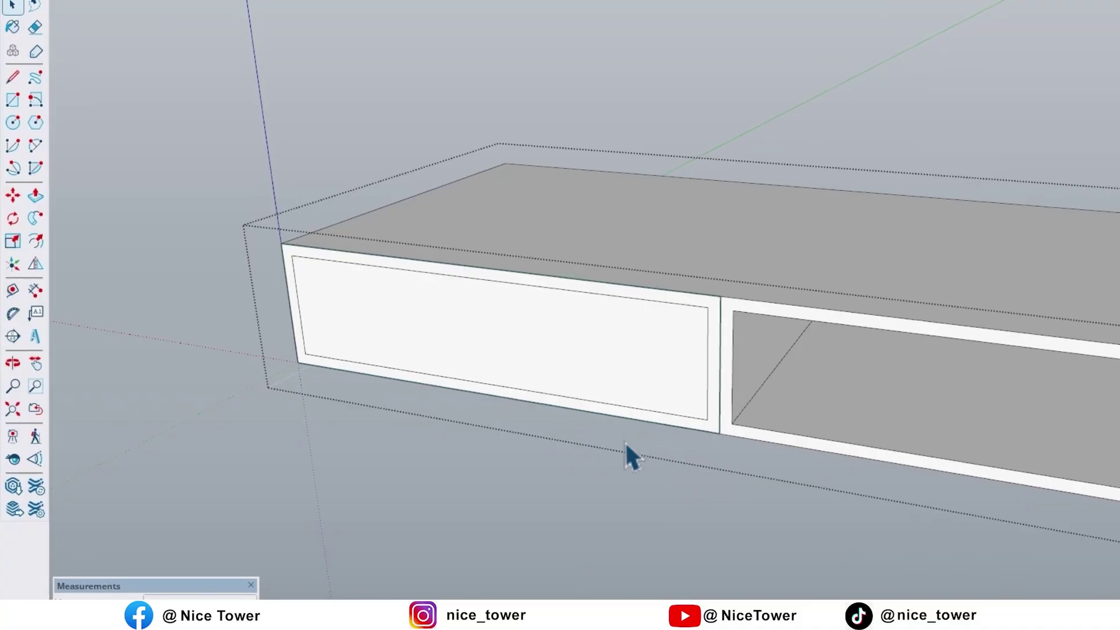
# Copy the left drawer front component across to the right drawer opening, aligned from corner to corner
pyautogui.press('o')
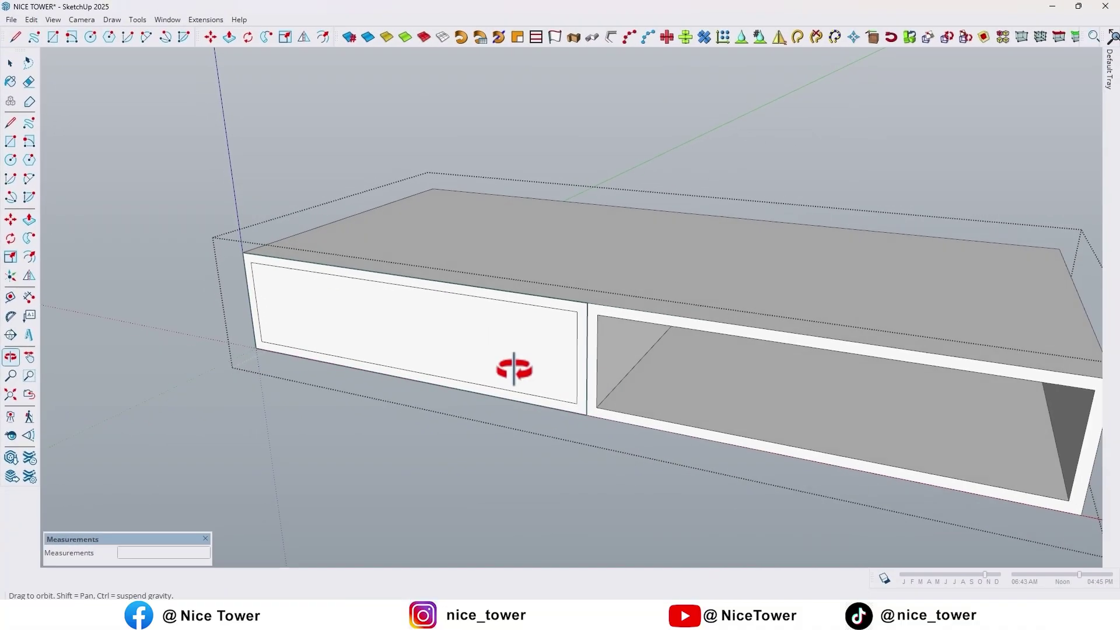
pyautogui.moveTo(514, 369); pyautogui.dragTo(515, 370)
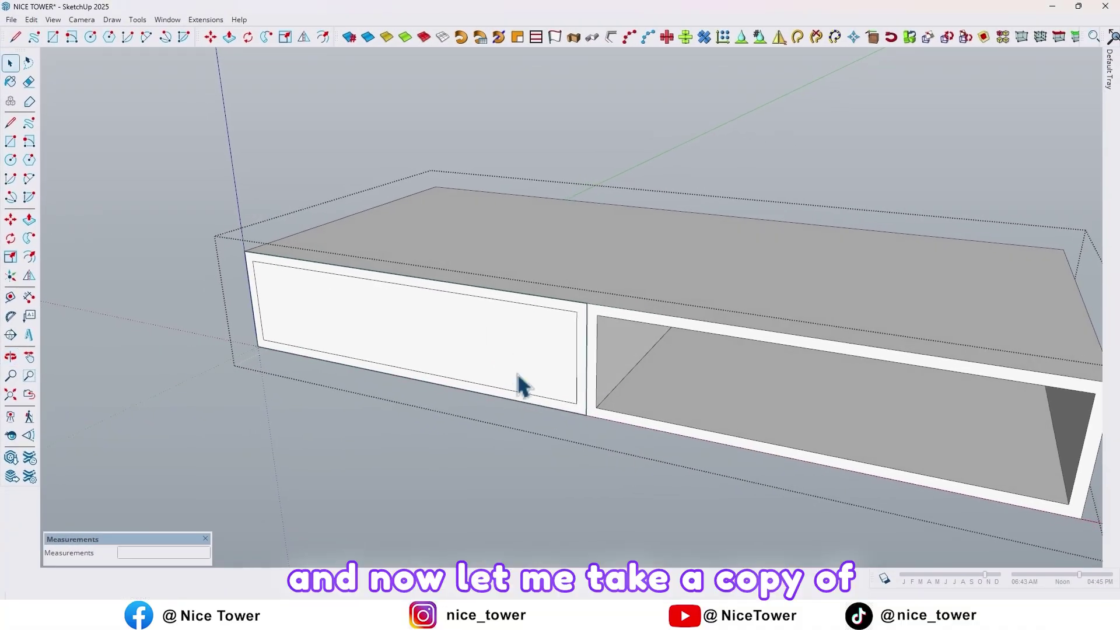
pyautogui.press('m')
pyautogui.press('ctrl')
pyautogui.click(255, 349)
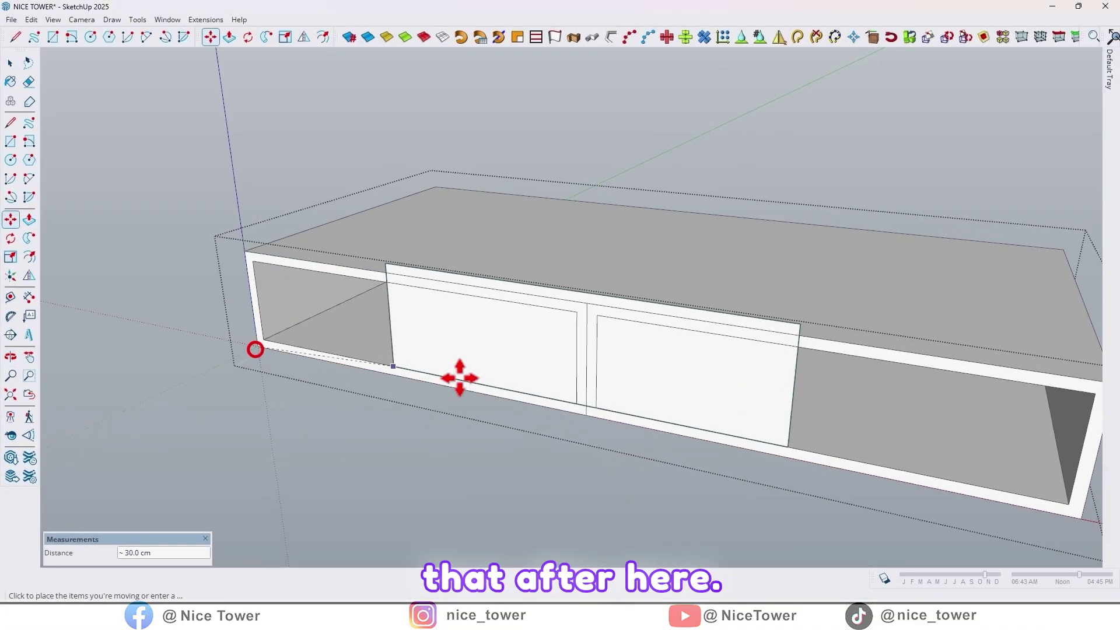
pyautogui.click(586, 414)
# Open the left drawer front component for editing and offset its face inward by 0.3 cm
pyautogui.press('o')
pyautogui.moveTo(511, 373); pyautogui.dragTo(477, 385)
pyautogui.scroll(2, 470, 361)
pyautogui.moveTo(477, 385); pyautogui.dragTo(428, 323, button='middle')
pyautogui.press('space')
pyautogui.doubleClick(425, 317)
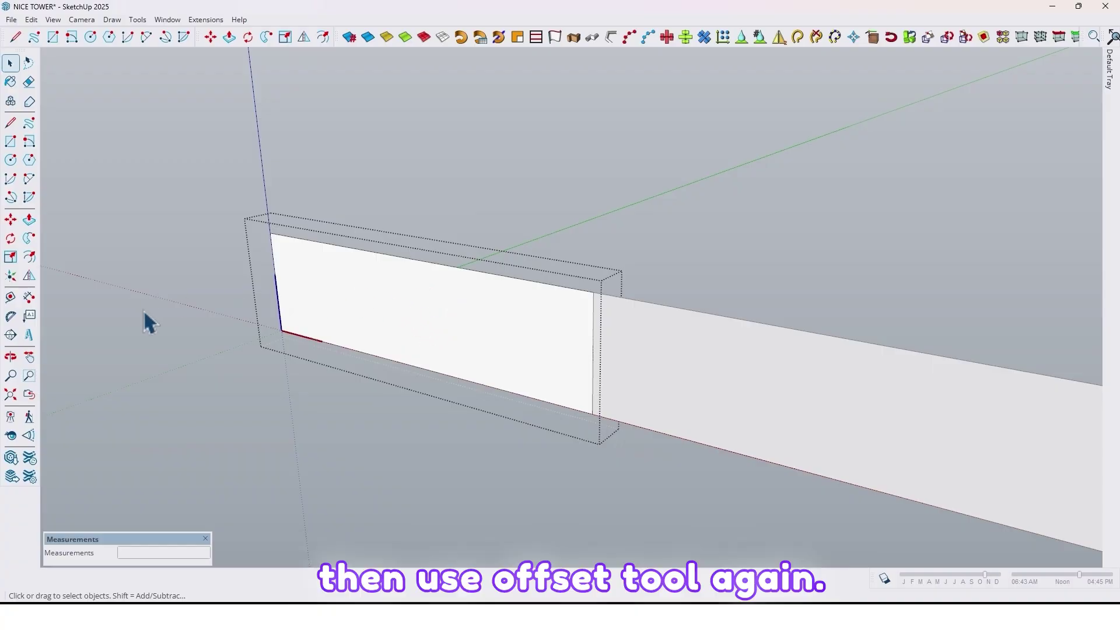
pyautogui.click(319, 245)
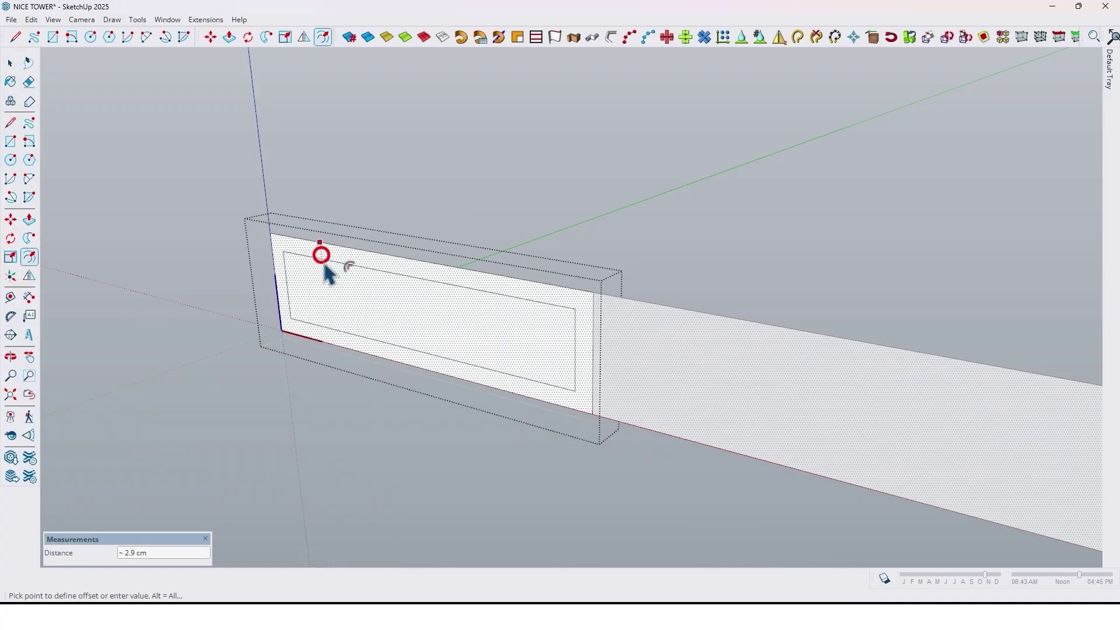
pyautogui.write('.3')
pyautogui.press('Return')
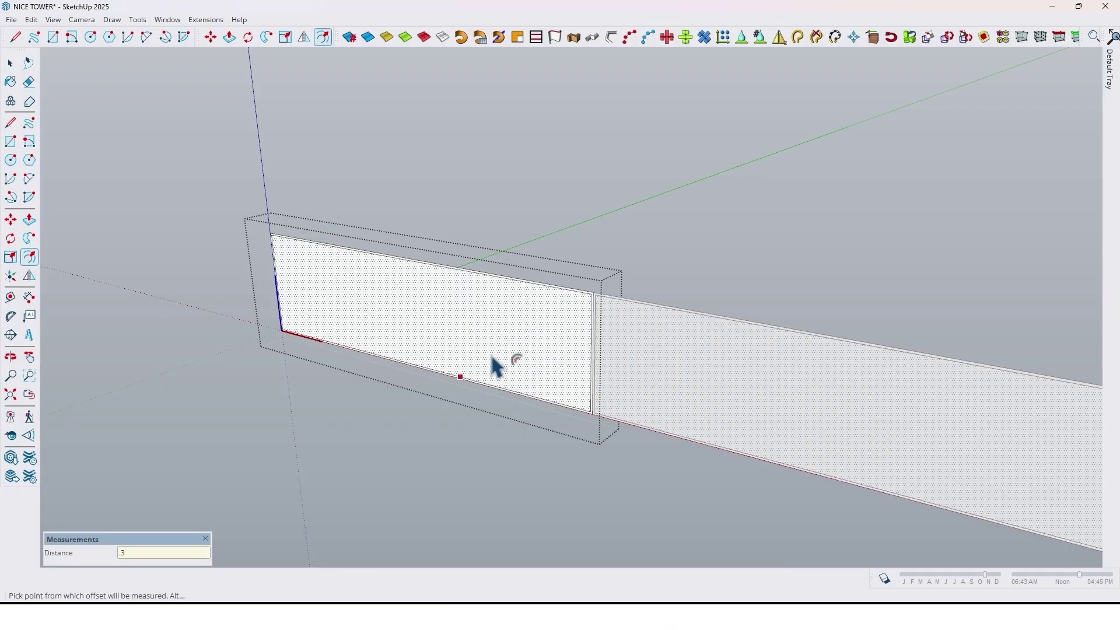
# Erase the outer edges around the offset rectangle so that only the smaller drawer front face is left
pyautogui.scroll(5, 575, 330)
pyautogui.press('space')
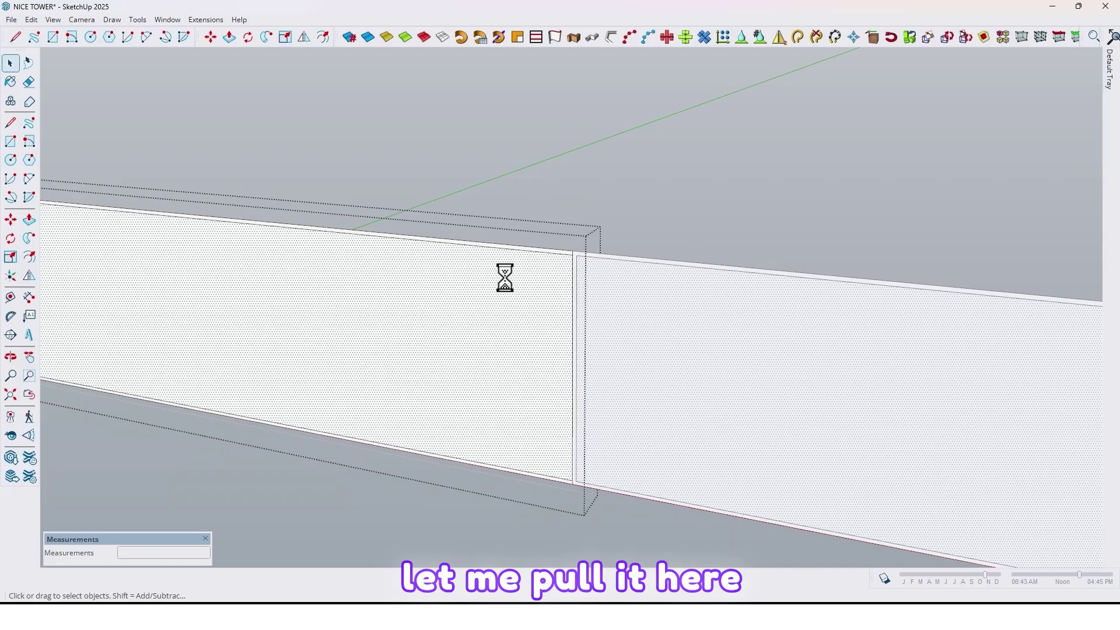
pyautogui.scroll(-1, 571, 264)
pyautogui.press('e')
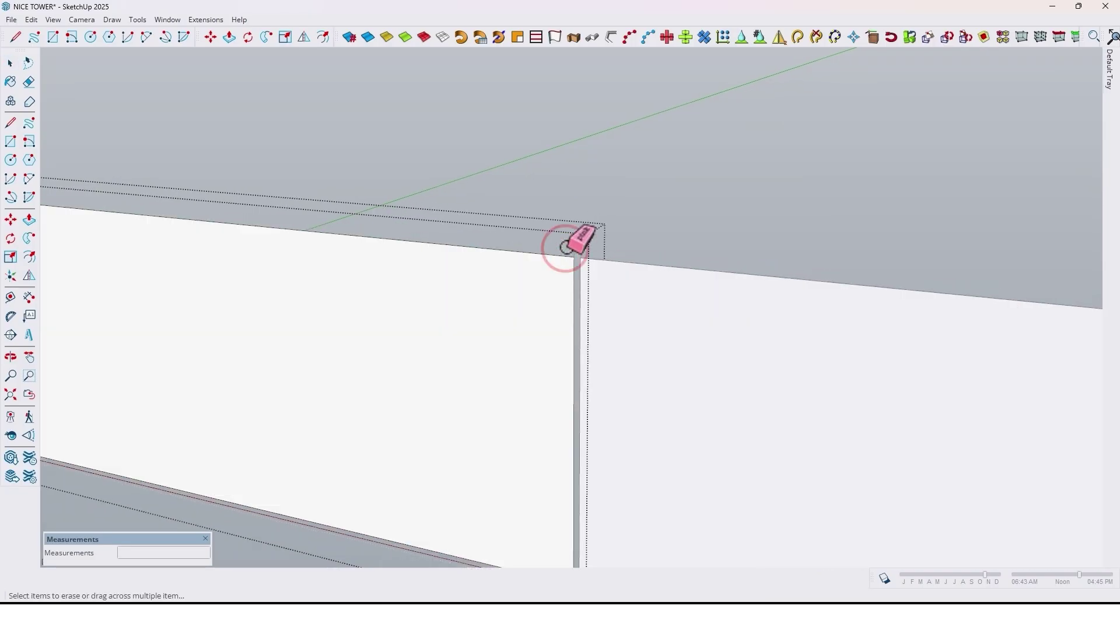
pyautogui.scroll(-1, 566, 247)
pyautogui.scroll(3, 576, 419)
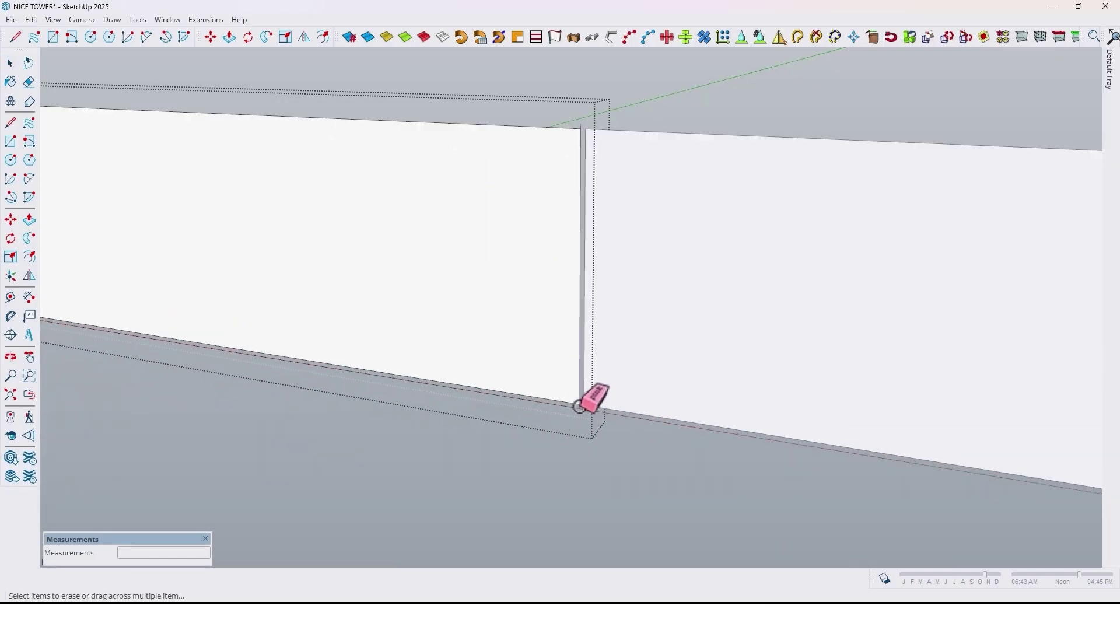
pyautogui.scroll(-2, 537, 425)
pyautogui.keyDown('shift'); pyautogui.moveTo(487, 426); pyautogui.dragTo(816, 487, button='middle'); pyautogui.keyUp('shift')
pyautogui.scroll(1, 275, 270)
pyautogui.scroll(3, 315, 250)
pyautogui.click(321, 240)
# Extrude the drawer front face forward to a thickness of 1.6 cm
pyautogui.scroll(-5, 290, 261)
pyautogui.moveTo(532, 280)
pyautogui.mouseDown(button='middle')
pyautogui.moveTo(482, 298)
pyautogui.moveTo(525, 344)
pyautogui.mouseUp(button='middle')
pyautogui.scroll(2, 554, 358)
pyautogui.press('p')
pyautogui.click(553, 359)
pyautogui.click(554, 357)
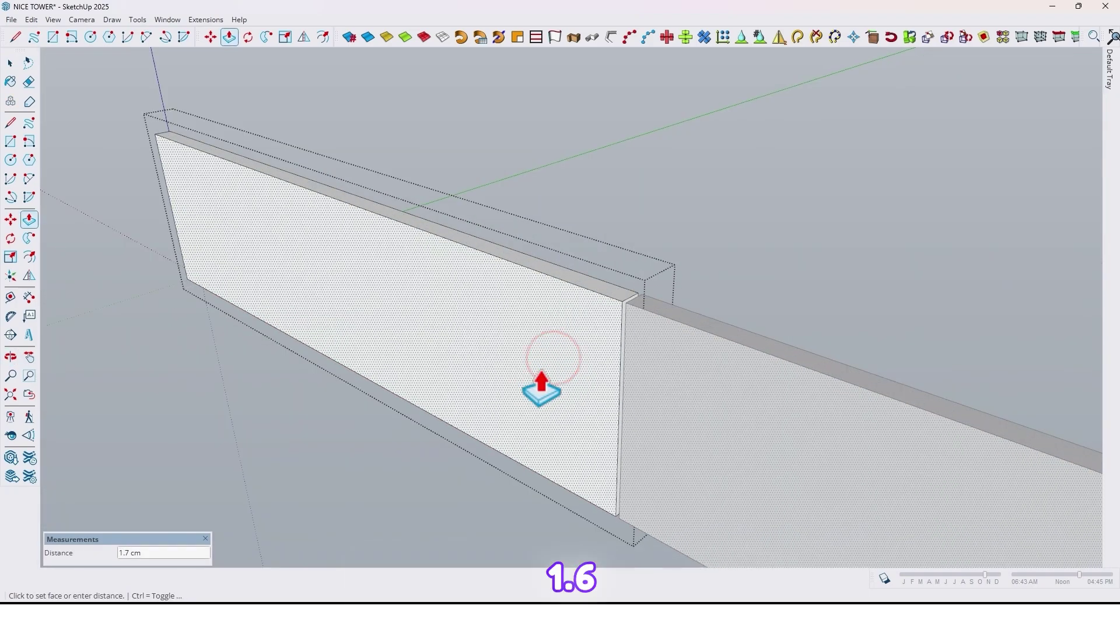
pyautogui.click(541, 389)
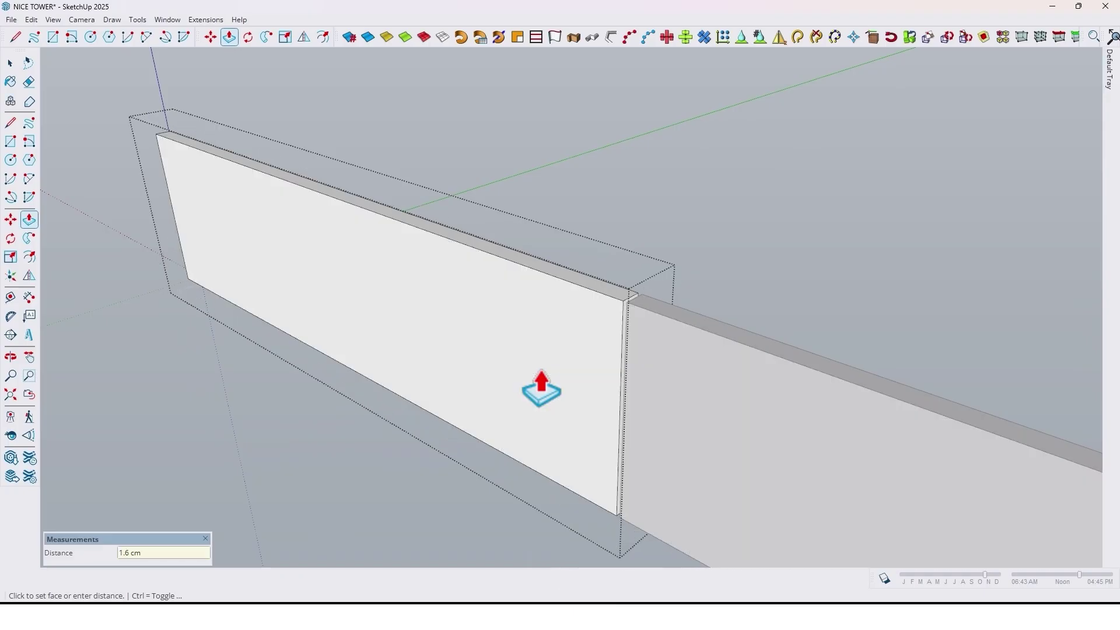
# Offset the front face of the drawer panel inward by 6.5 cm to outline the handle
pyautogui.scroll(-3, 415, 425)
pyautogui.moveTo(414, 425); pyautogui.dragTo(348, 329, button='middle')
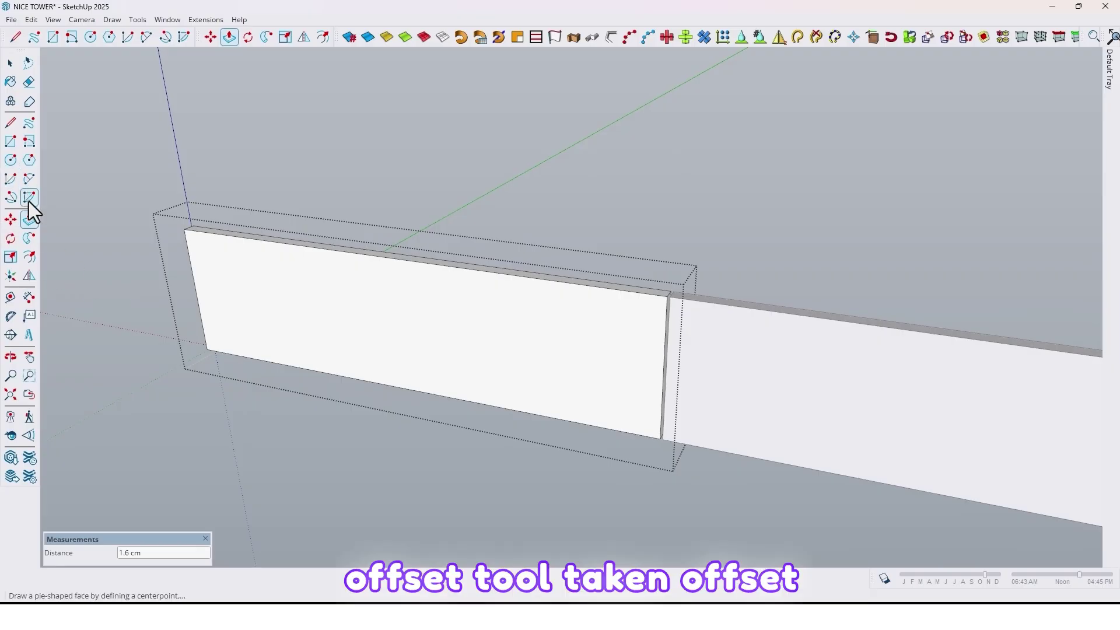
pyautogui.click(27, 257)
pyautogui.click(389, 301)
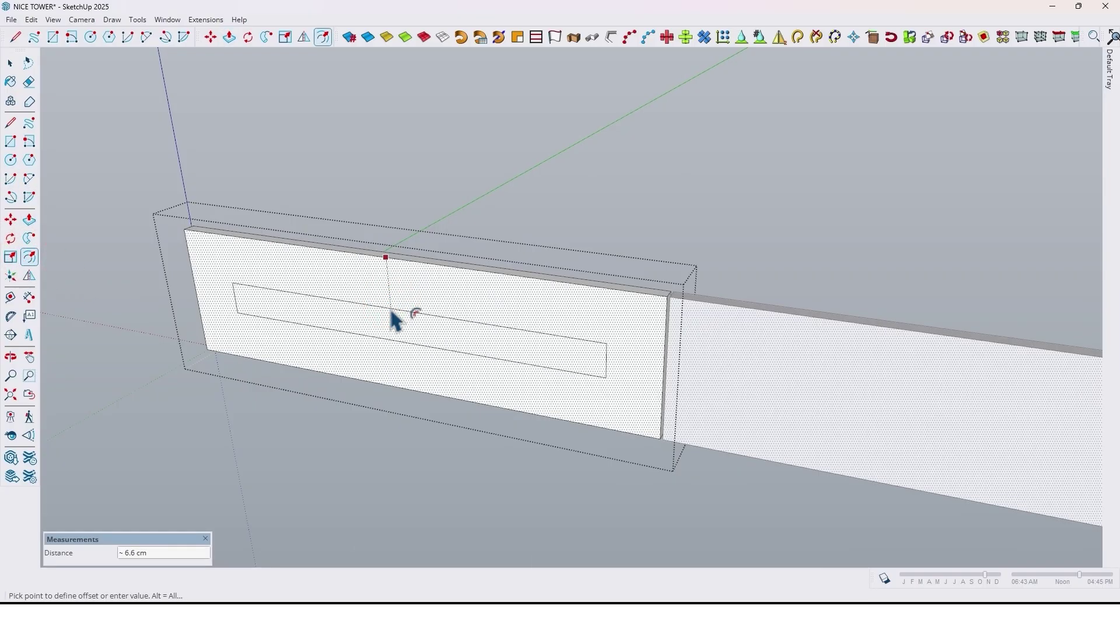
pyautogui.write('6.5')
pyautogui.press('Return')
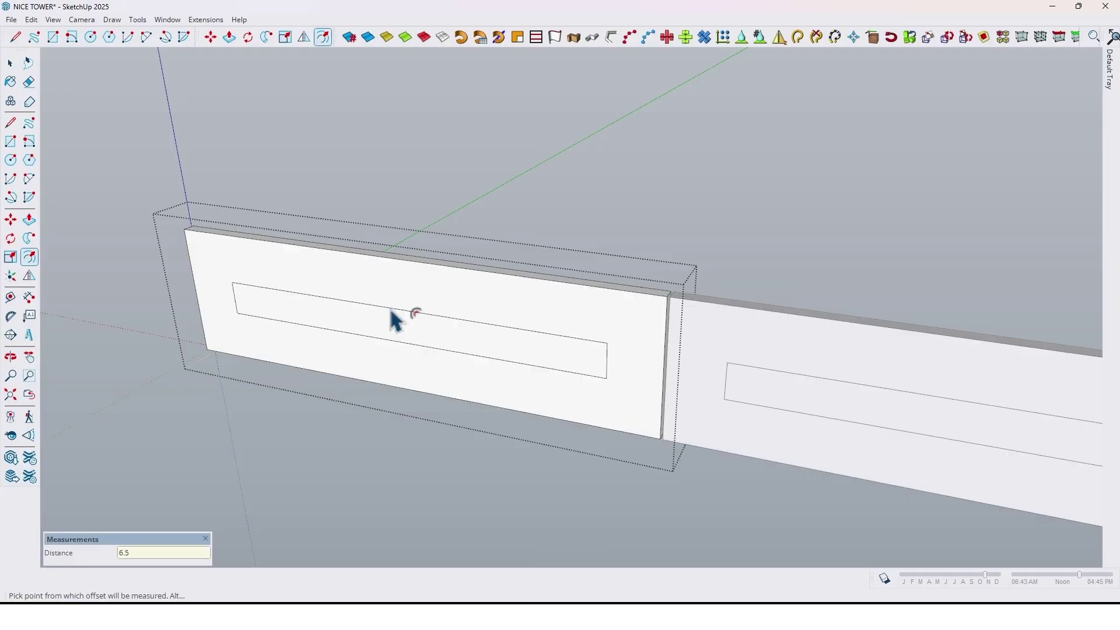
# Scale the inner handle rectangle about its center along the red axis to about 0.68 of its length
pyautogui.press('space')
pyautogui.moveTo(320, 375); pyautogui.dragTo(430, 292, button='middle')
pyautogui.click(416, 344)
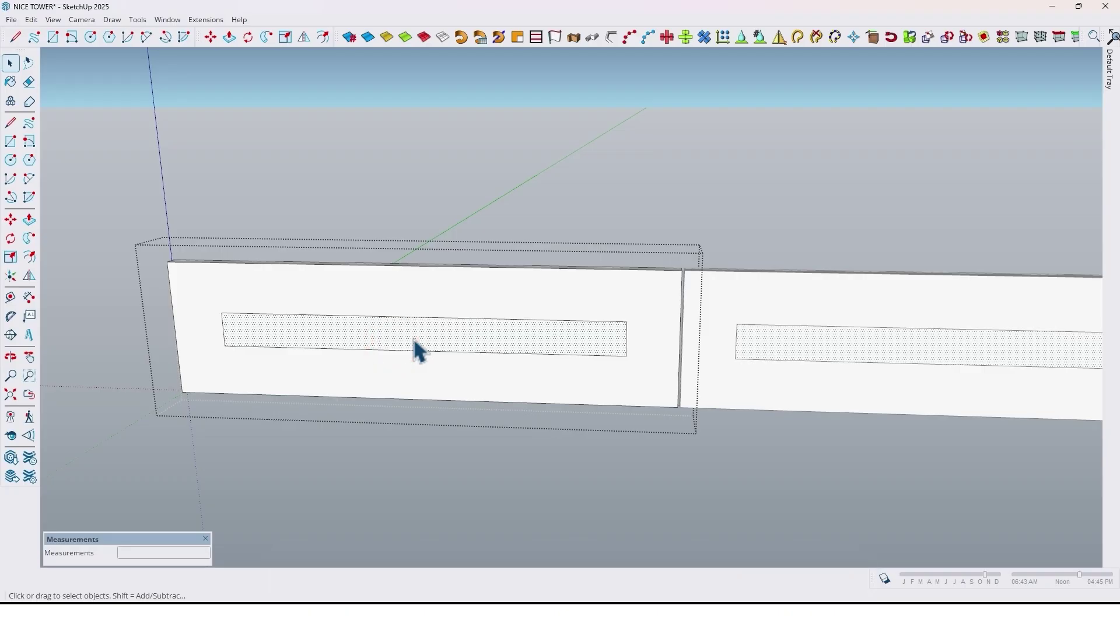
pyautogui.click(11, 255)
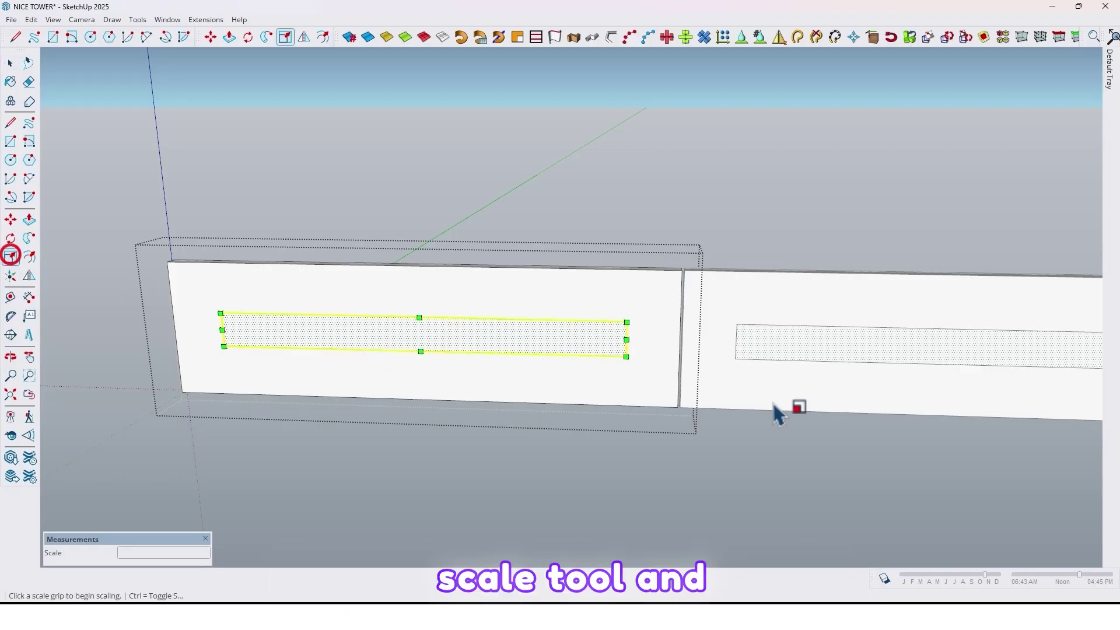
pyautogui.click(626, 342)
pyautogui.press('ctrl')
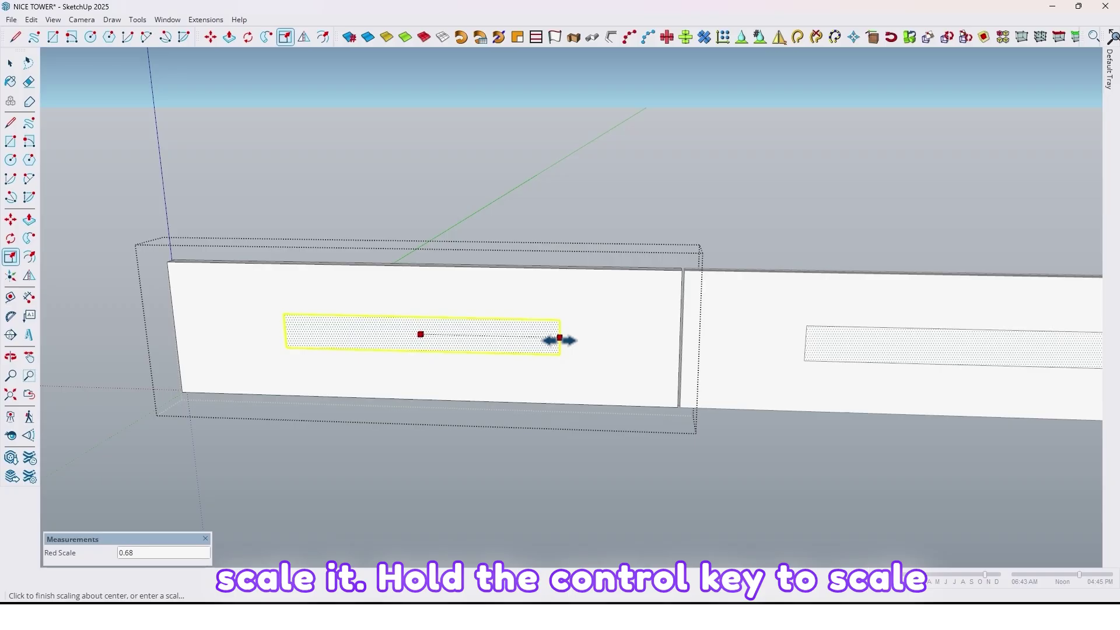
pyautogui.moveTo(559, 346); pyautogui.dragTo(575, 288, button='middle')
pyautogui.scroll(3, 560, 330)
pyautogui.press('space')
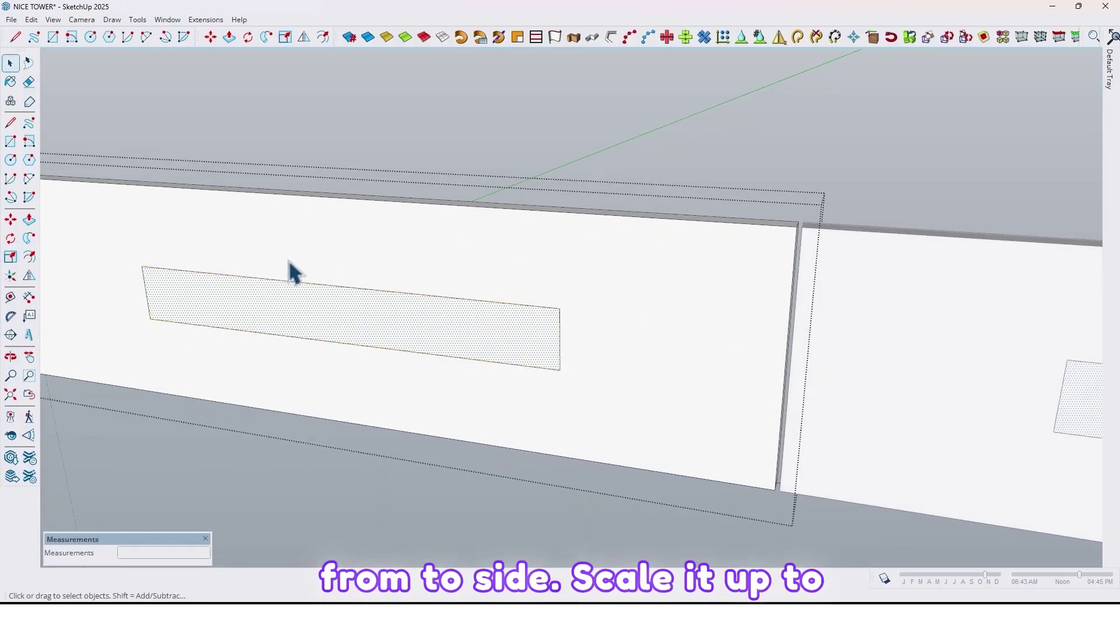
# Round all four corners of the handle rectangle with 2.2 cm tangent arcs, forming a slot with semicircular ends
pyautogui.click(30, 185)
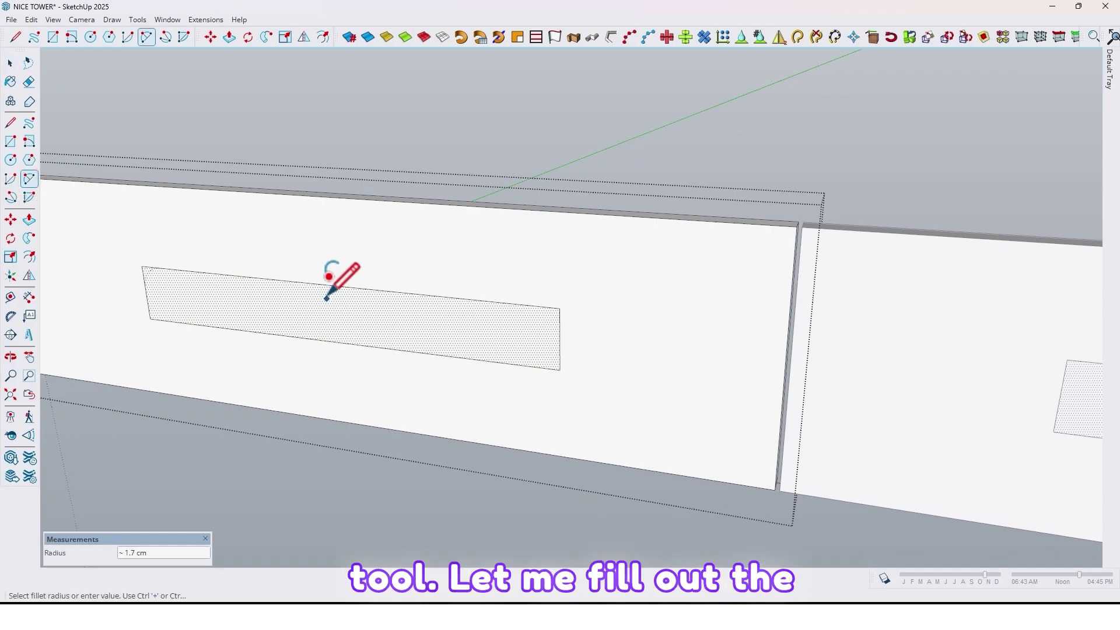
pyautogui.click(559, 339)
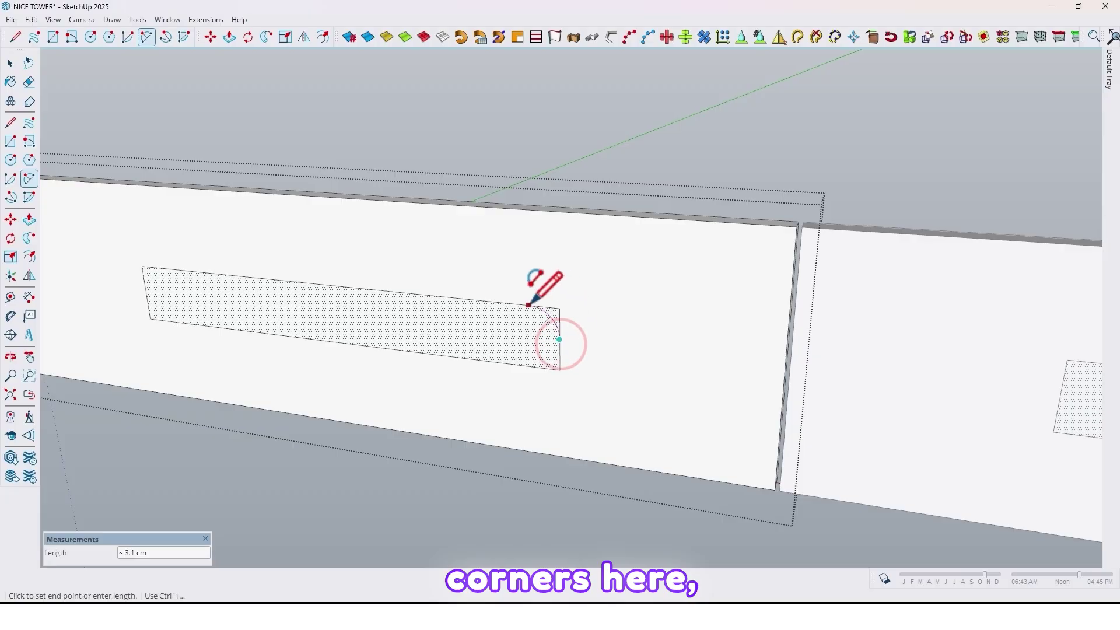
pyautogui.doubleClick(528, 306)
pyautogui.doubleClick(558, 369)
pyautogui.scroll(-3, 455, 350)
pyautogui.scroll(4, 379, 327)
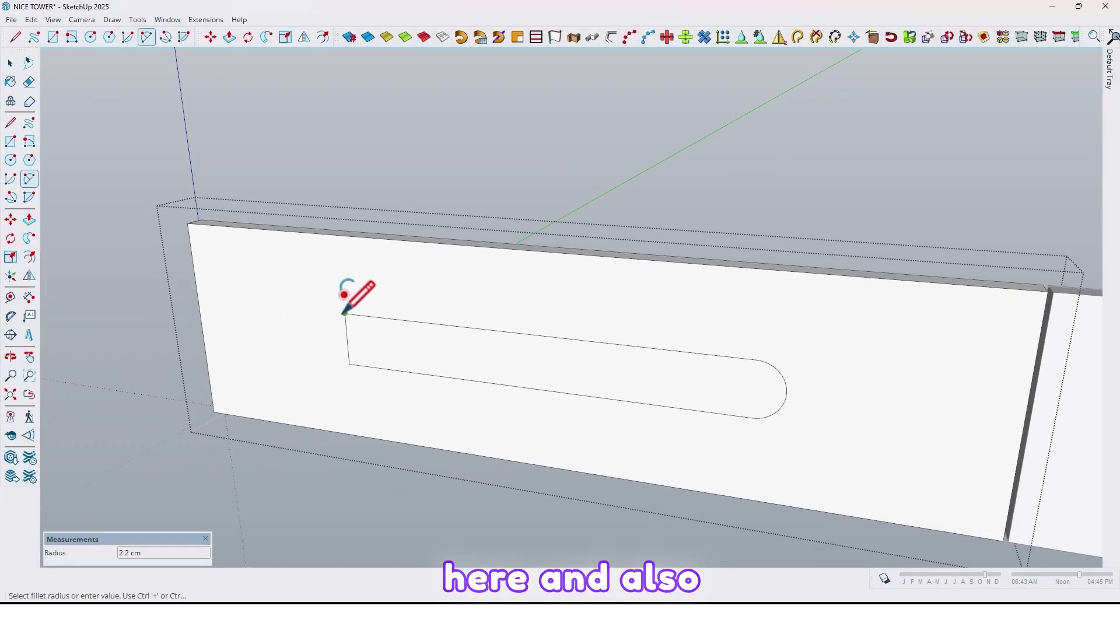
pyautogui.click(348, 362)
pyautogui.scroll(-3, 537, 393)
pyautogui.scroll(3, 502, 362)
pyautogui.scroll(2, 490, 359)
pyautogui.keyDown('shift'); pyautogui.moveTo(490, 360); pyautogui.dragTo(437, 356, button='middle'); pyautogui.keyUp('shift')
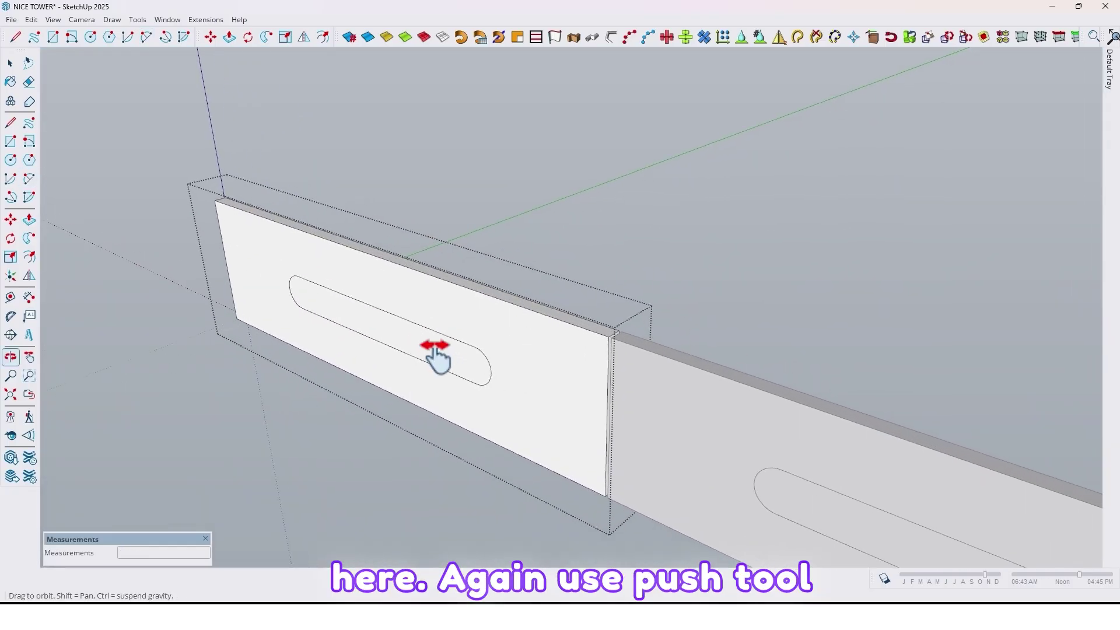
# Push the rounded slot face into the drawer front to form the recessed handle
pyautogui.click(29, 219)
pyautogui.doubleClick(433, 354)
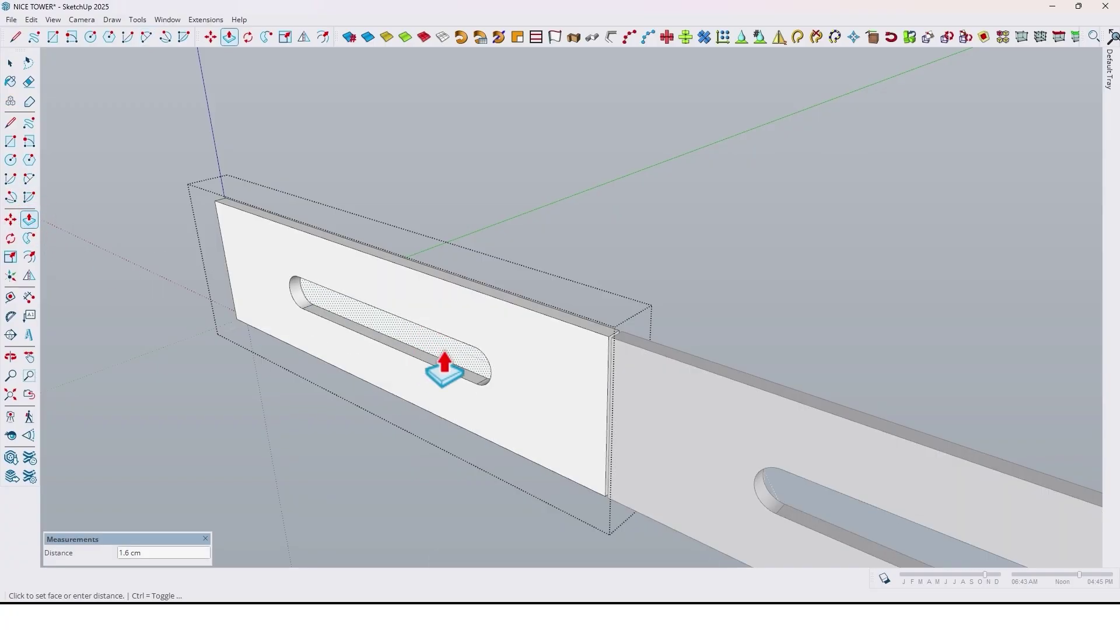
pyautogui.press('Return')
# Group the drawer front panel and draw a 64.7 by 17.4 cm rectangle over its back face
pyautogui.moveTo(400, 393); pyautogui.dragTo(630, 327, button='middle')
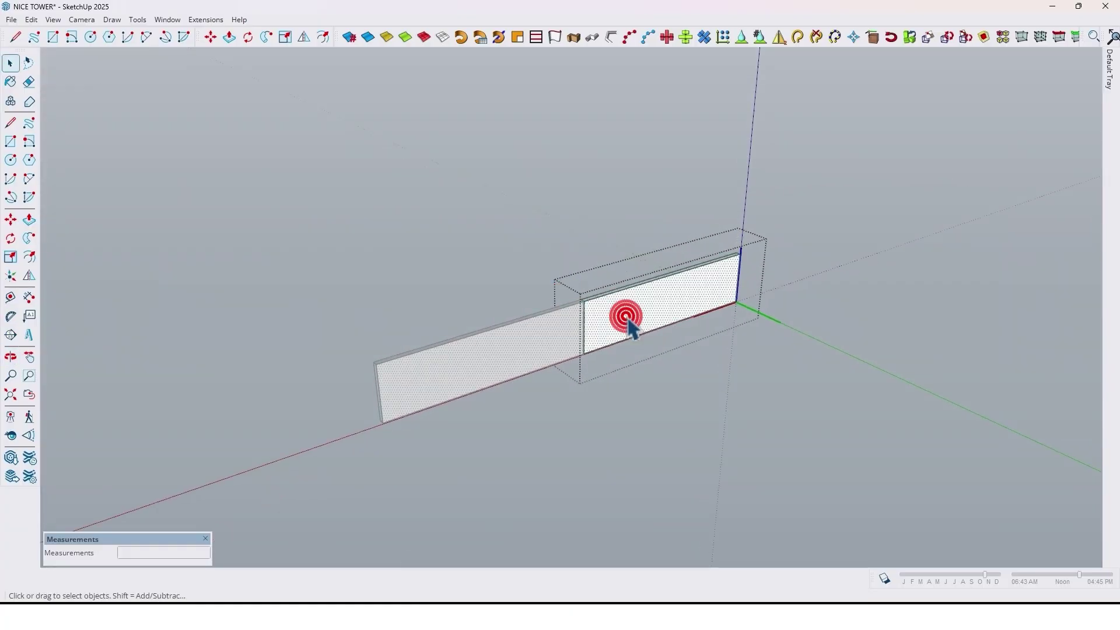
pyautogui.rightClick(630, 327)
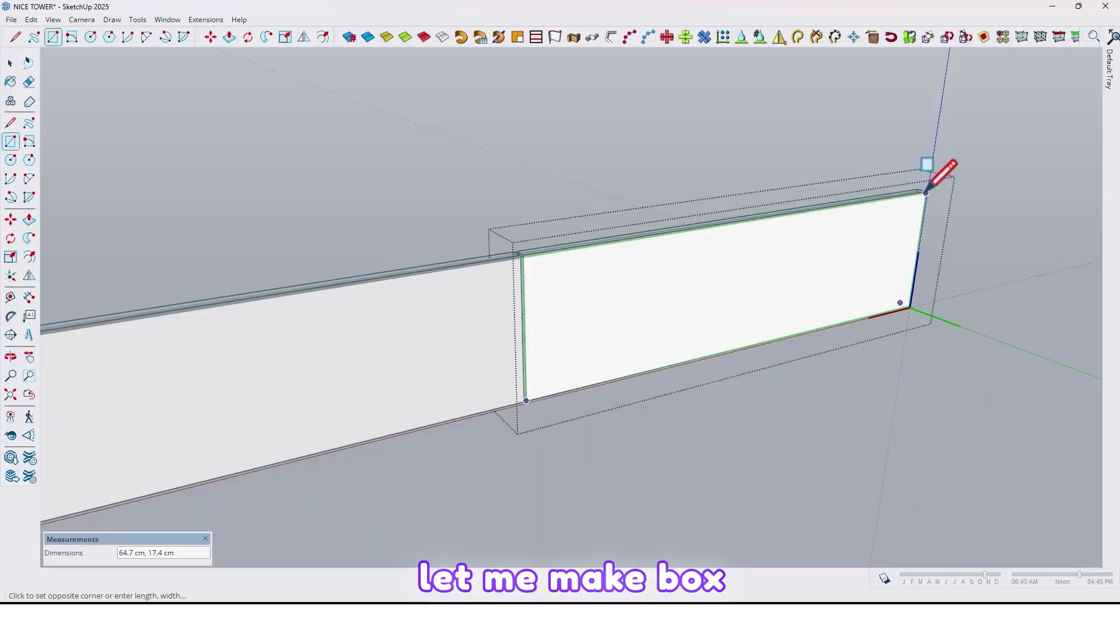
pyautogui.click(926, 192)
pyautogui.moveTo(680, 265); pyautogui.dragTo(618, 285, button='middle')
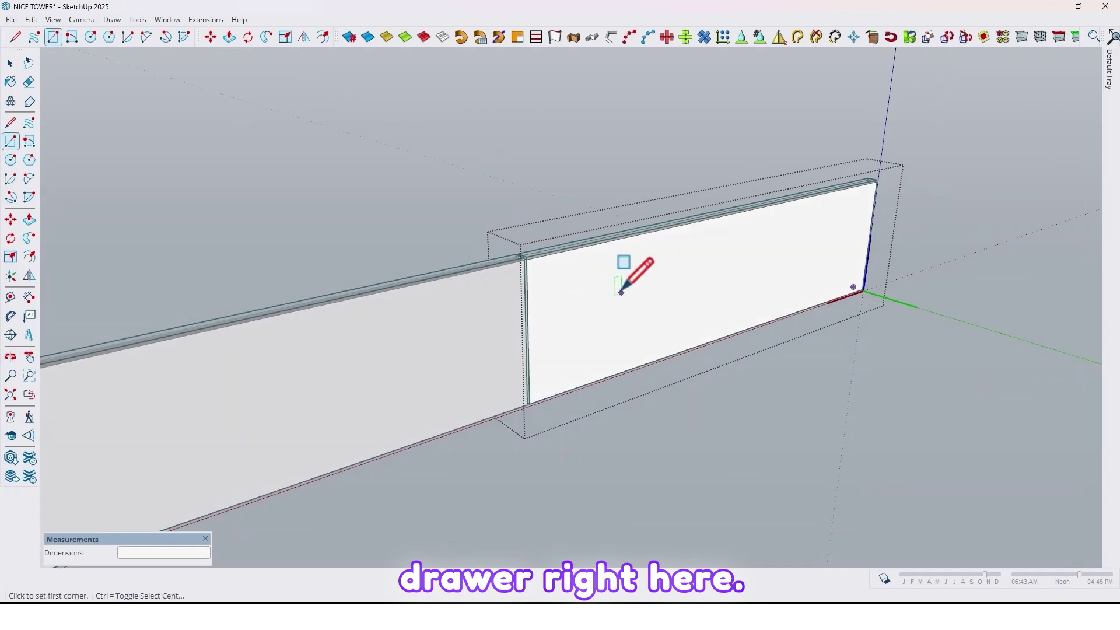
# Offset the new back rectangle inward for the drawer box outline and delete the surrounding border face
pyautogui.press('f')
pyautogui.click(597, 272)
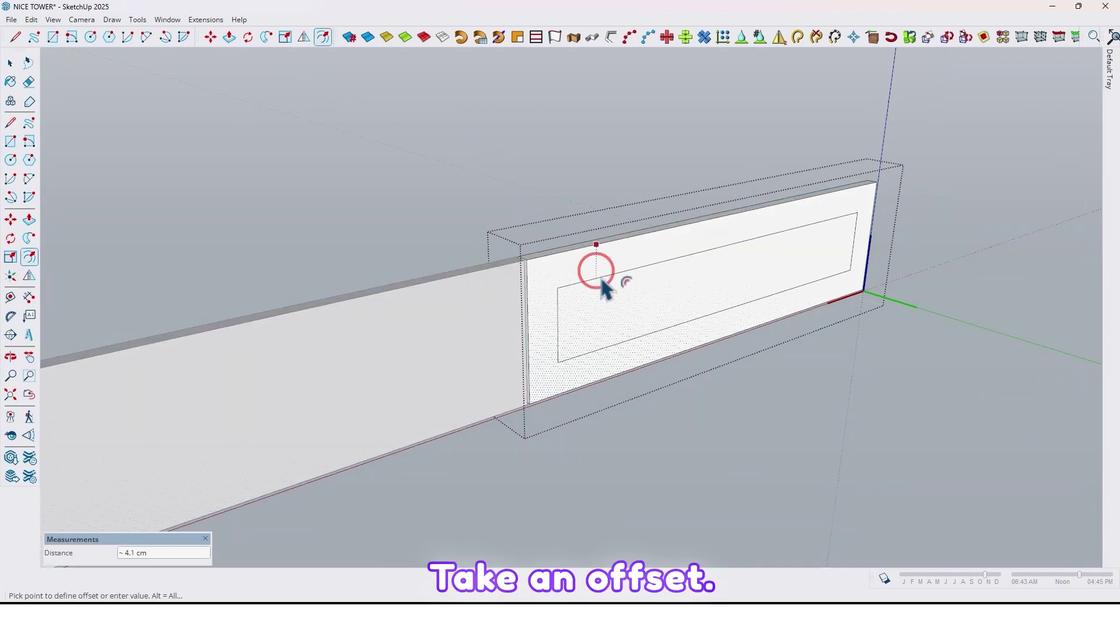
pyautogui.click(604, 263)
pyautogui.press('space')
pyautogui.click(549, 392)
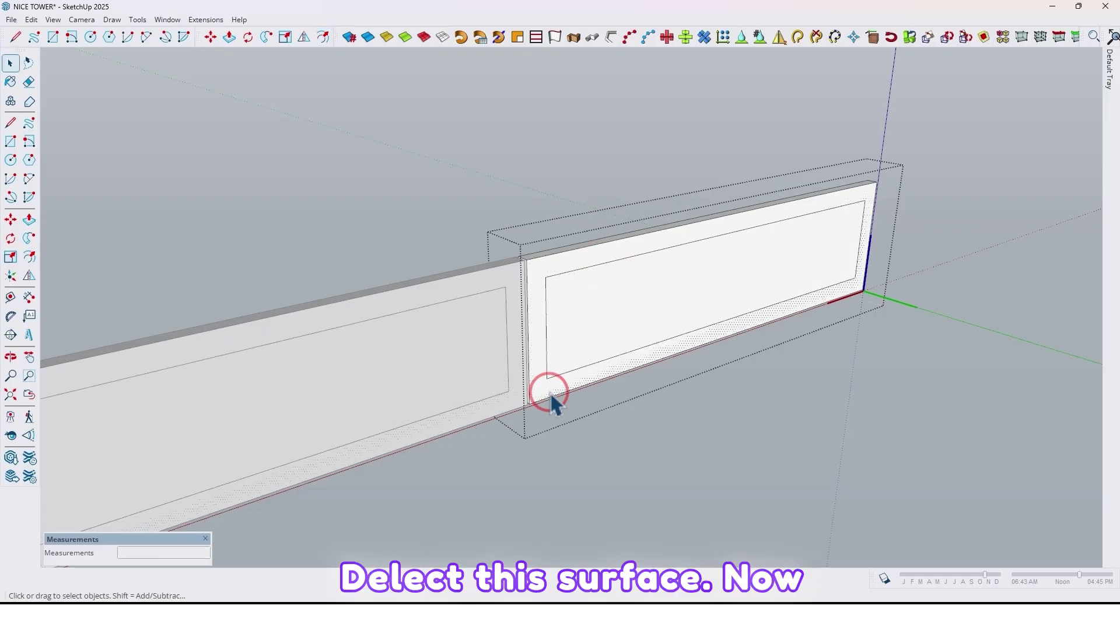
# Extrude the inner rectangle 54 cm backward from the drawer front to form the drawer box
pyautogui.press('p')
pyautogui.click(577, 324)
pyautogui.scroll(-3, 739, 382)
pyautogui.moveTo(821, 485); pyautogui.dragTo(717, 382, button='middle')
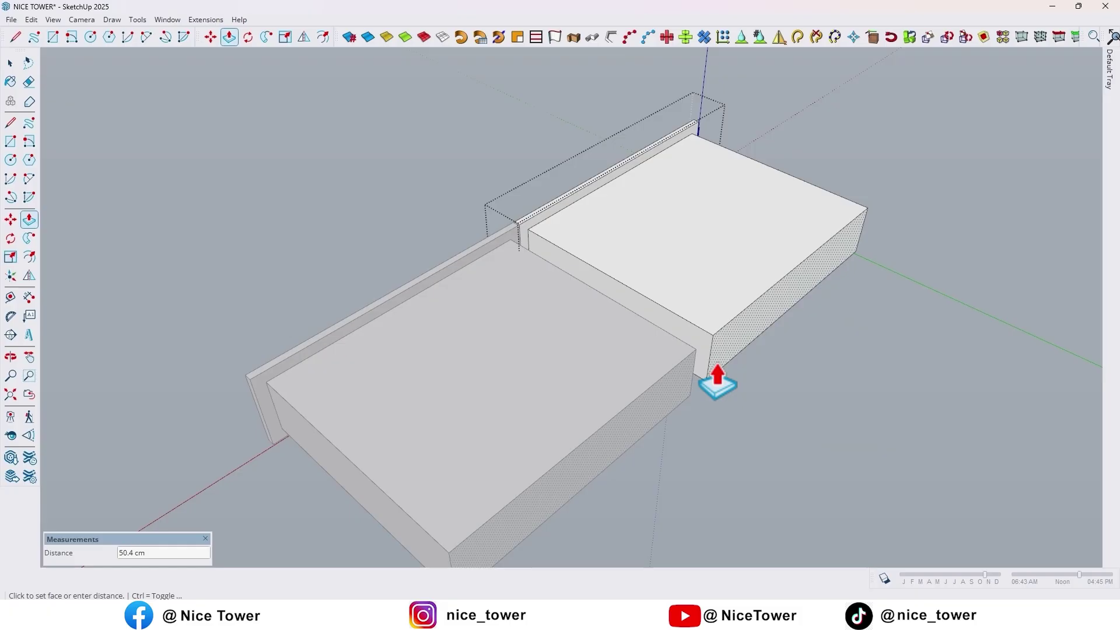
pyautogui.write('54')
pyautogui.press('Return')
# Offset the top face of the drawer box inward by 1.6 cm for the wall thickness
pyautogui.moveTo(718, 382); pyautogui.dragTo(579, 320, button='middle')
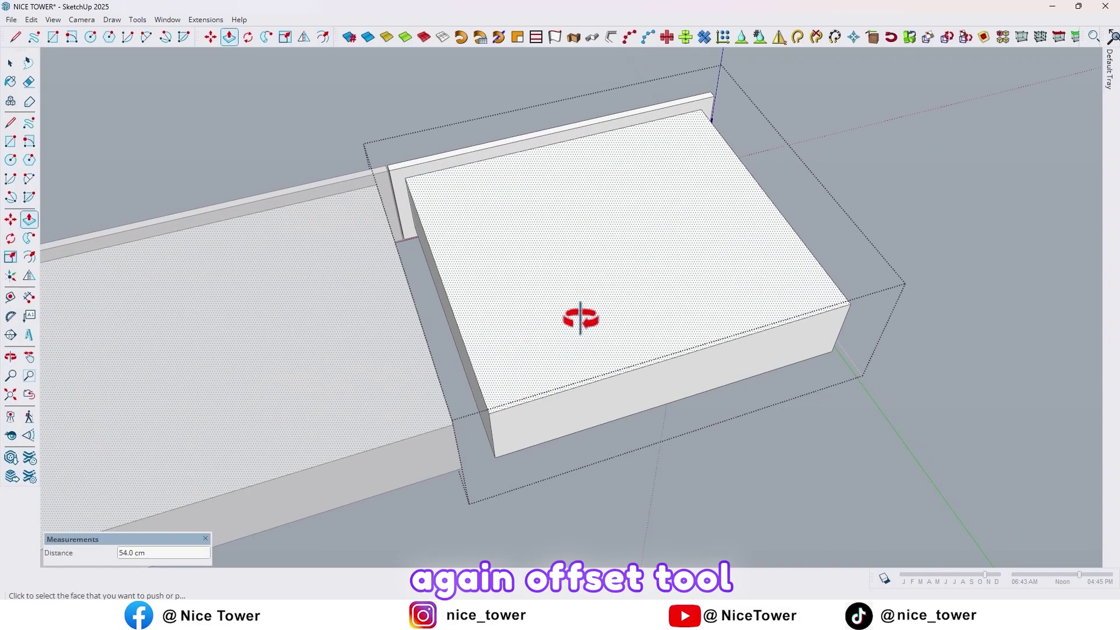
pyautogui.press('f')
pyautogui.click(501, 351)
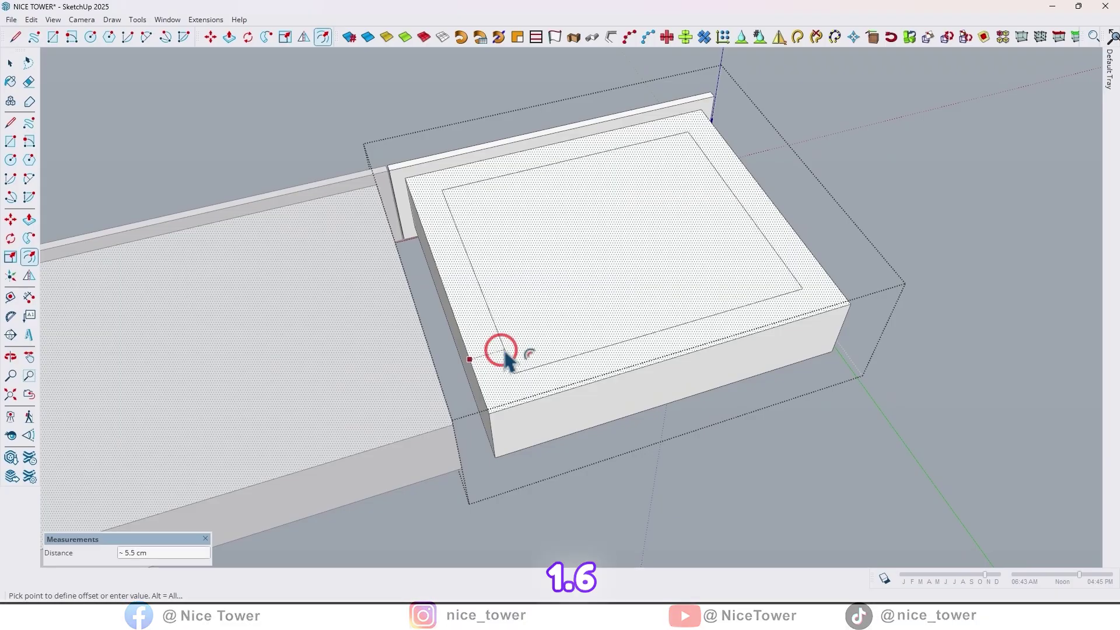
pyautogui.press('Return')
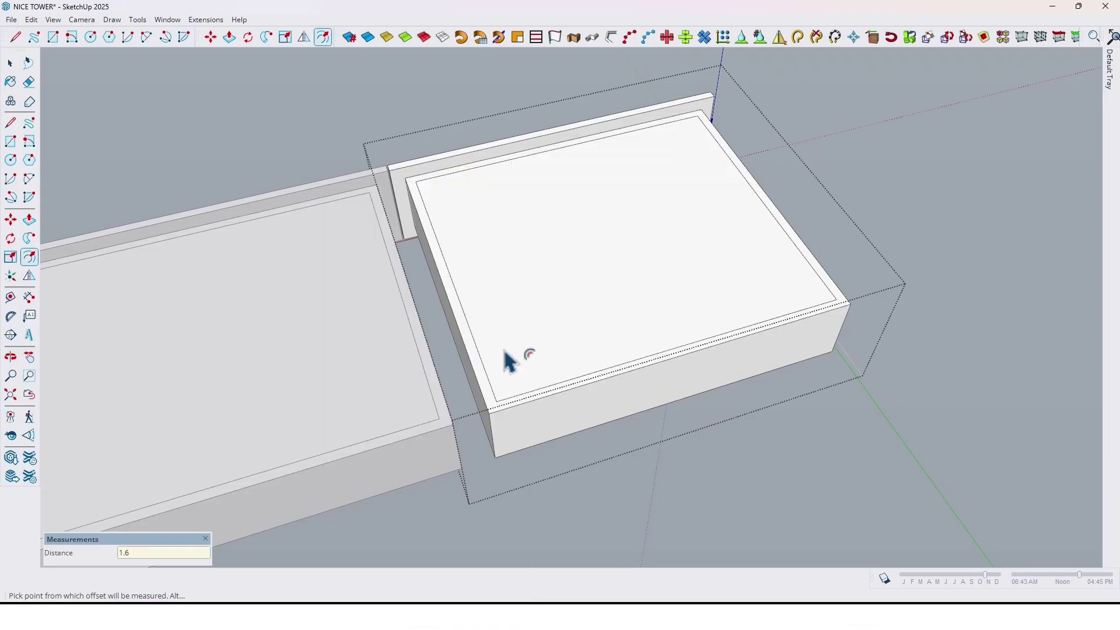
# Push the inner top face down 12 cm to hollow out the drawer box, and finish editing the drawer component
pyautogui.press('p')
pyautogui.click(567, 272)
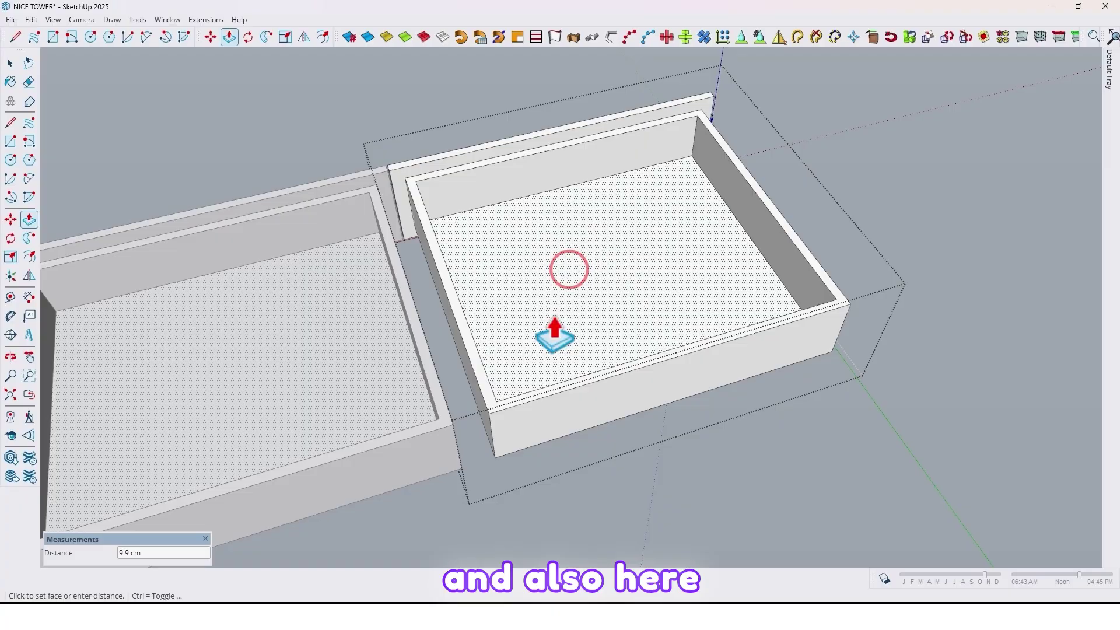
pyautogui.write('12')
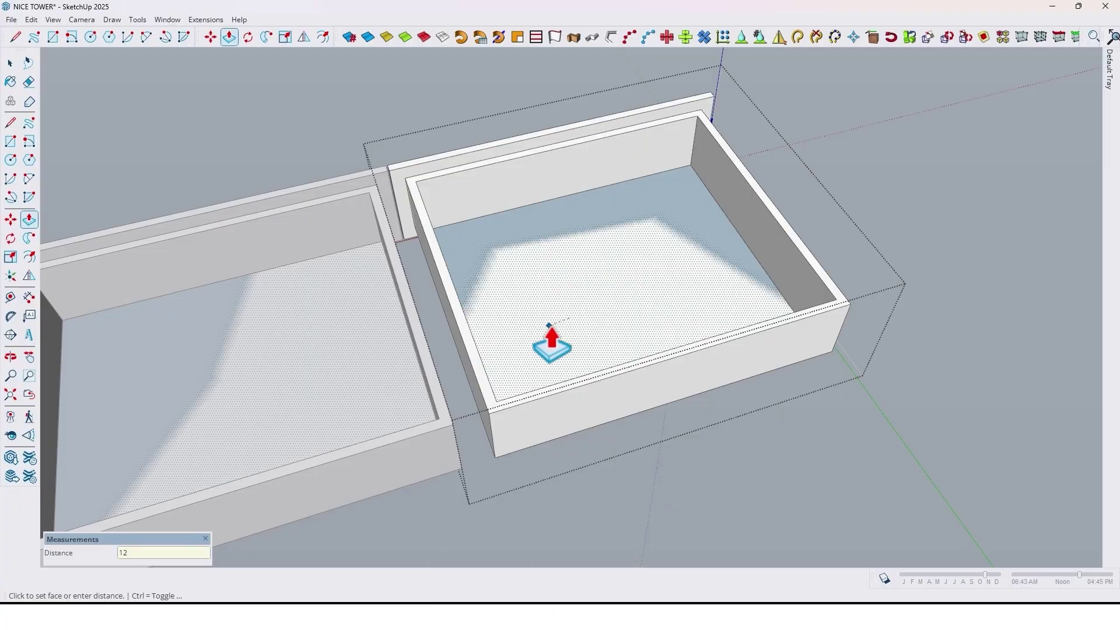
pyautogui.press('Return')
pyautogui.moveTo(551, 344); pyautogui.dragTo(659, 363, button='middle')
pyautogui.press('space')
pyautogui.click(734, 485)
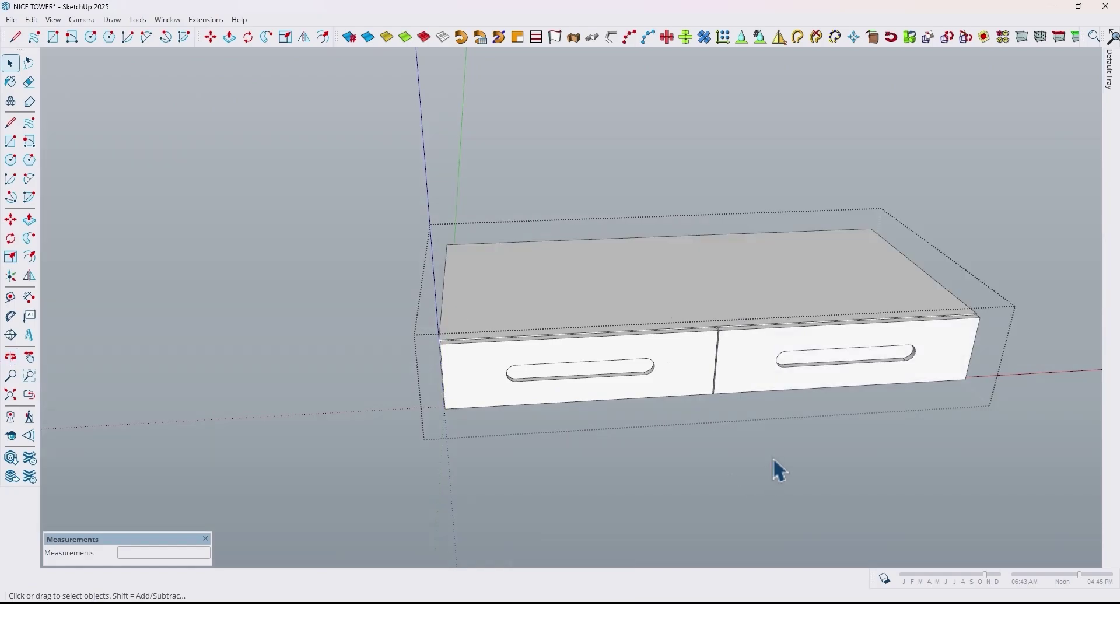
# Open the crib box above the drawers for editing and extrude its front face forward by 1.6 cm
pyautogui.click(782, 469)
pyautogui.moveTo(787, 468); pyautogui.dragTo(459, 332, button='middle')
pyautogui.scroll(1, 418, 305)
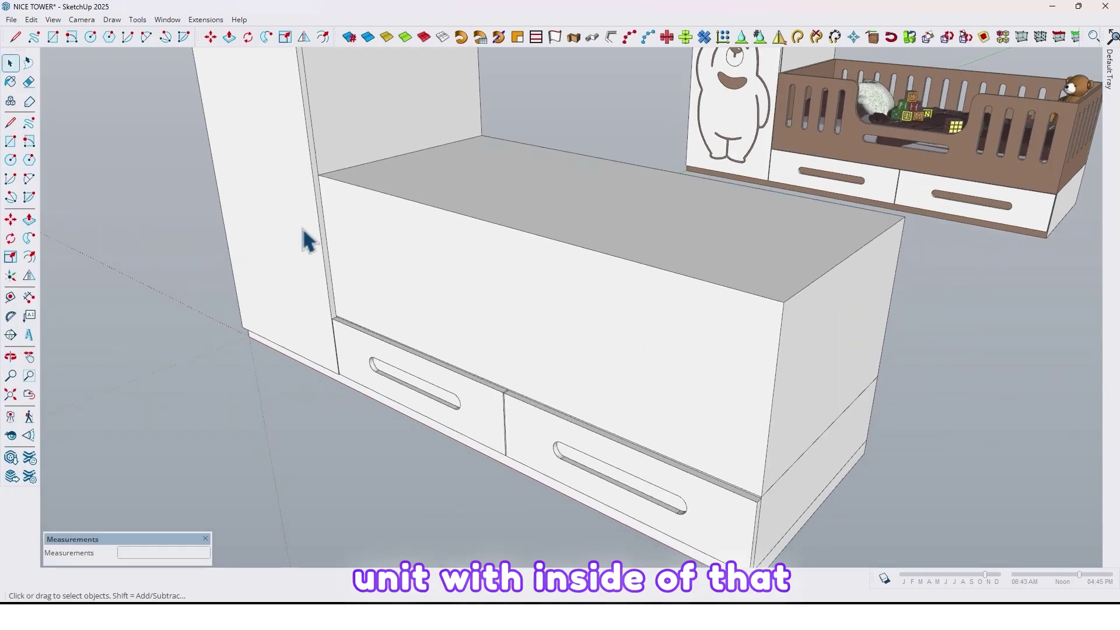
pyautogui.doubleClick(495, 285)
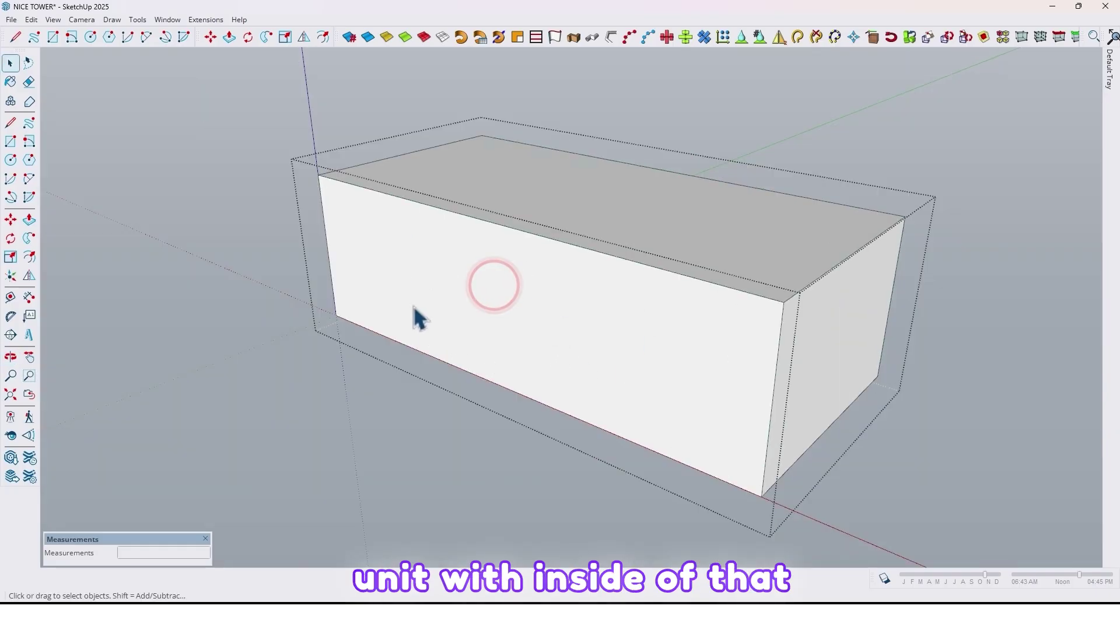
pyautogui.press('p')
pyautogui.click(423, 309)
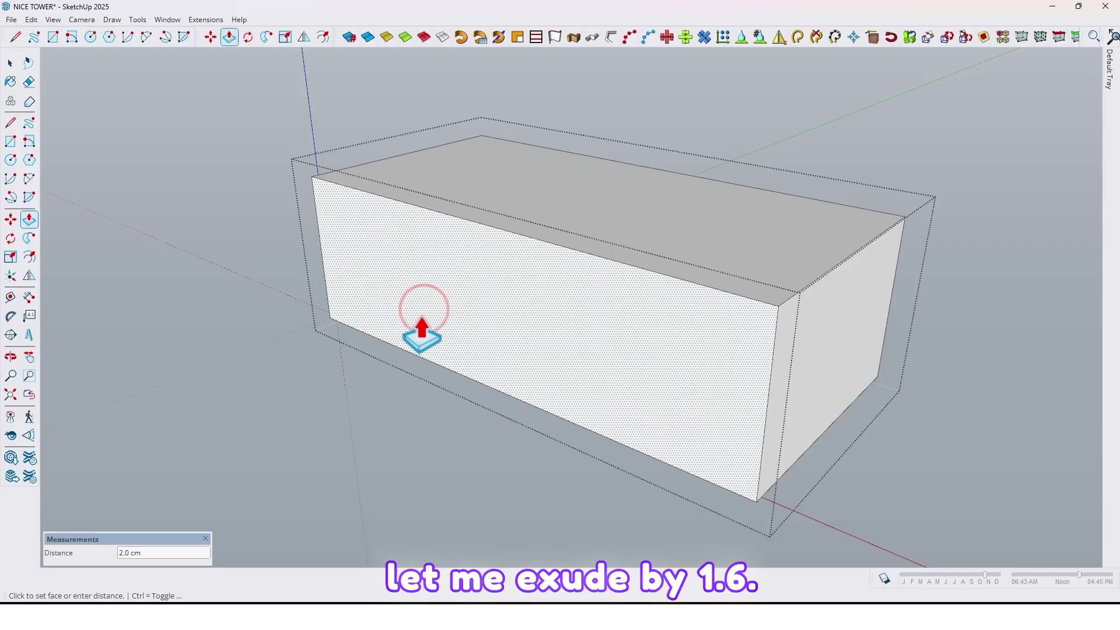
pyautogui.write('1.6')
pyautogui.press('Return')
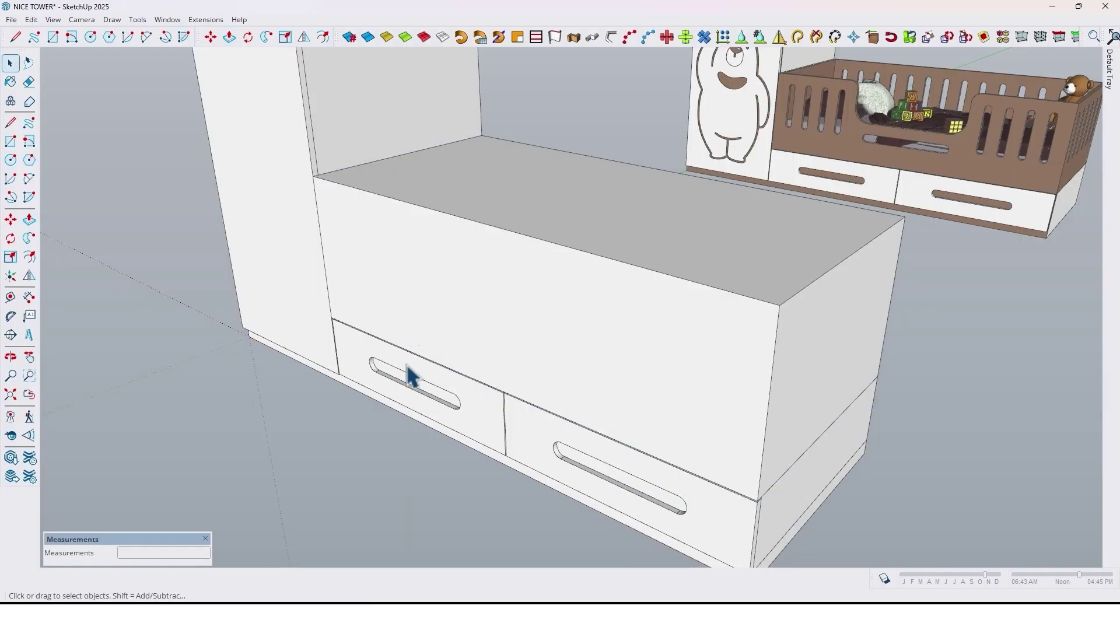
# Offset the top face of the crib box inward by 1.6 cm for the panel thickness
pyautogui.moveTo(413, 376); pyautogui.dragTo(502, 366, button='middle')
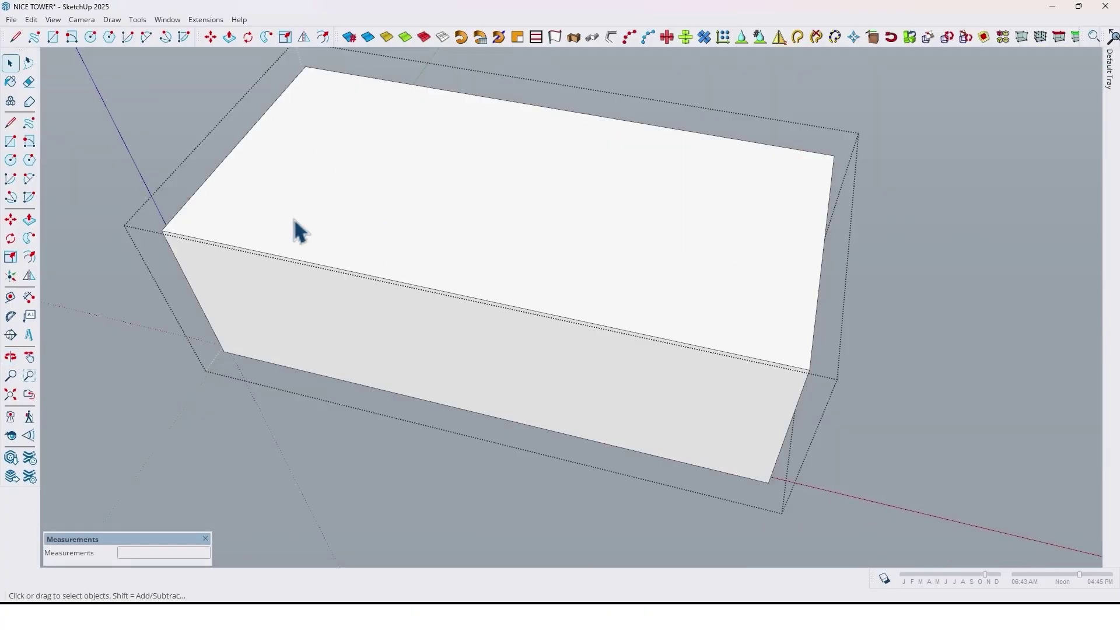
pyautogui.press('f')
pyautogui.click(320, 246)
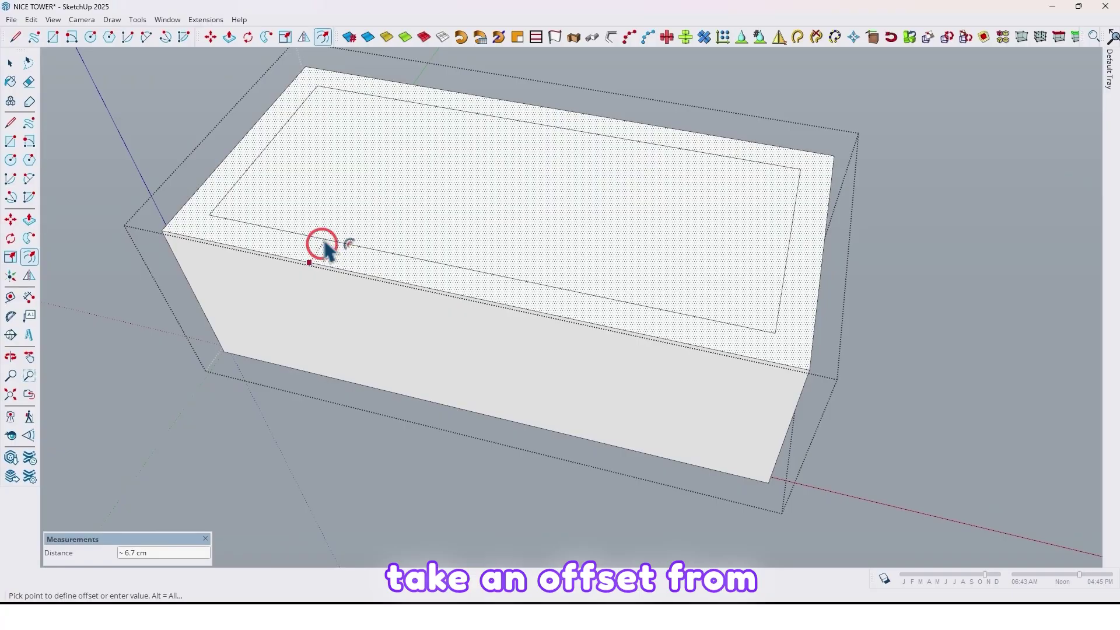
pyautogui.write('1.6')
pyautogui.press('Return')
# Push the inner top face down to hollow out the crib box, leaving thin walls around it
pyautogui.moveTo(344, 272); pyautogui.dragTo(457, 235, button='middle')
pyautogui.press('p')
pyautogui.moveTo(485, 186); pyautogui.dragTo(654, 295)
pyautogui.scroll(-3, 570, 340)
pyautogui.moveTo(559, 385); pyautogui.dragTo(502, 375, button='middle')
pyautogui.press('space')
# Draw a rectangle on the crib's front face, hanging down from the upper edge, for the entry opening
pyautogui.press('r')
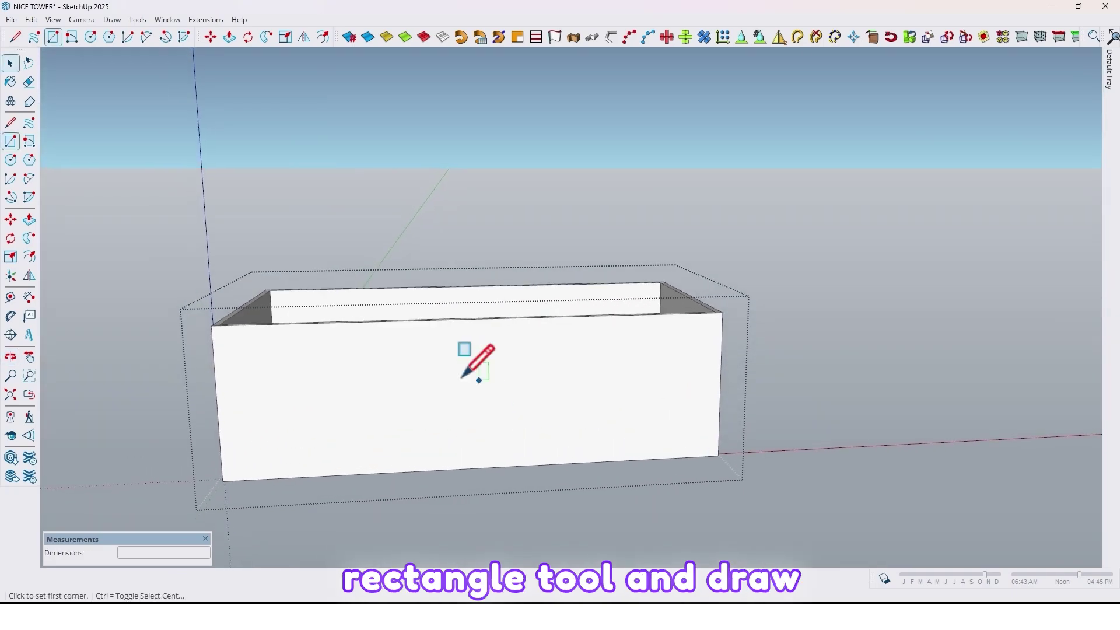
pyautogui.click(405, 320)
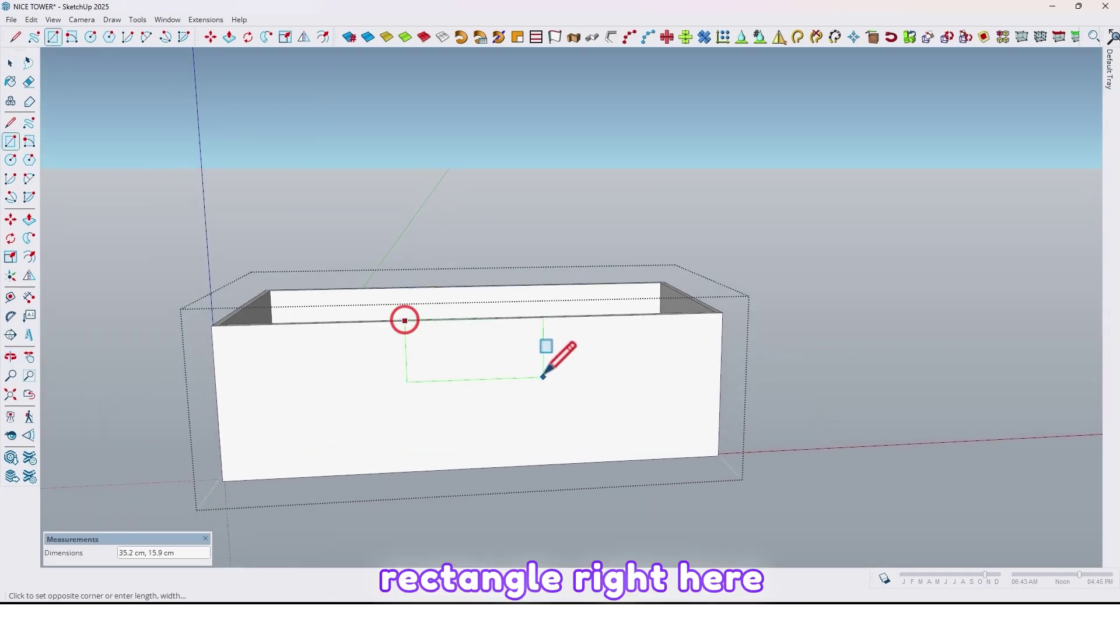
pyautogui.click(594, 386)
# Move the opening rectangle horizontally along the front face to the middle of the panel
pyautogui.press('space')
pyautogui.click(467, 346)
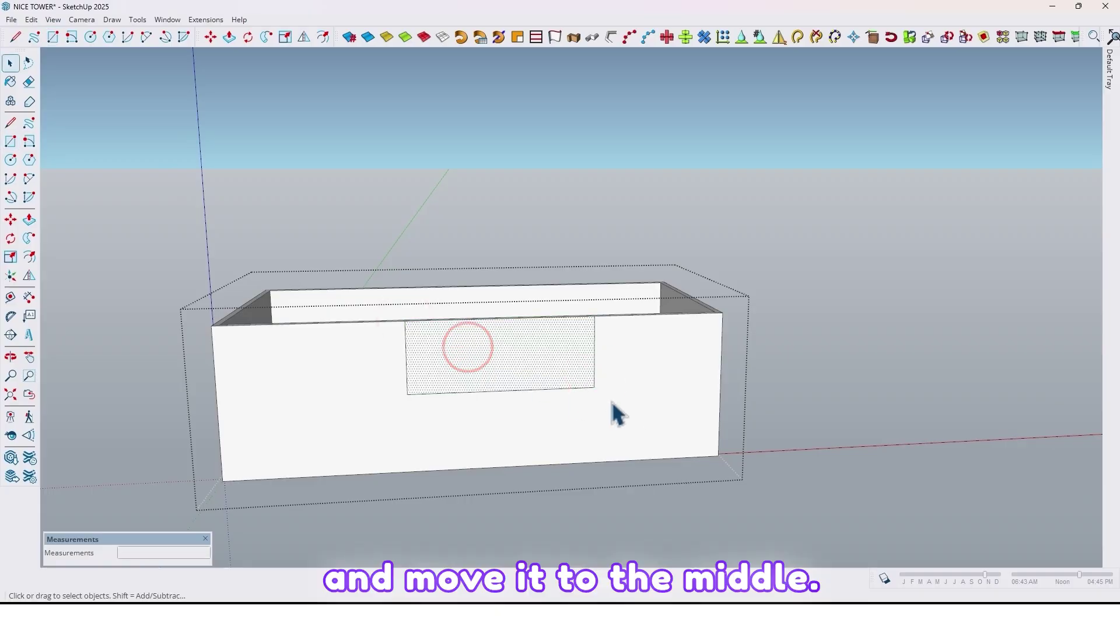
pyautogui.press('m')
pyautogui.click(501, 389)
pyautogui.press('shift')
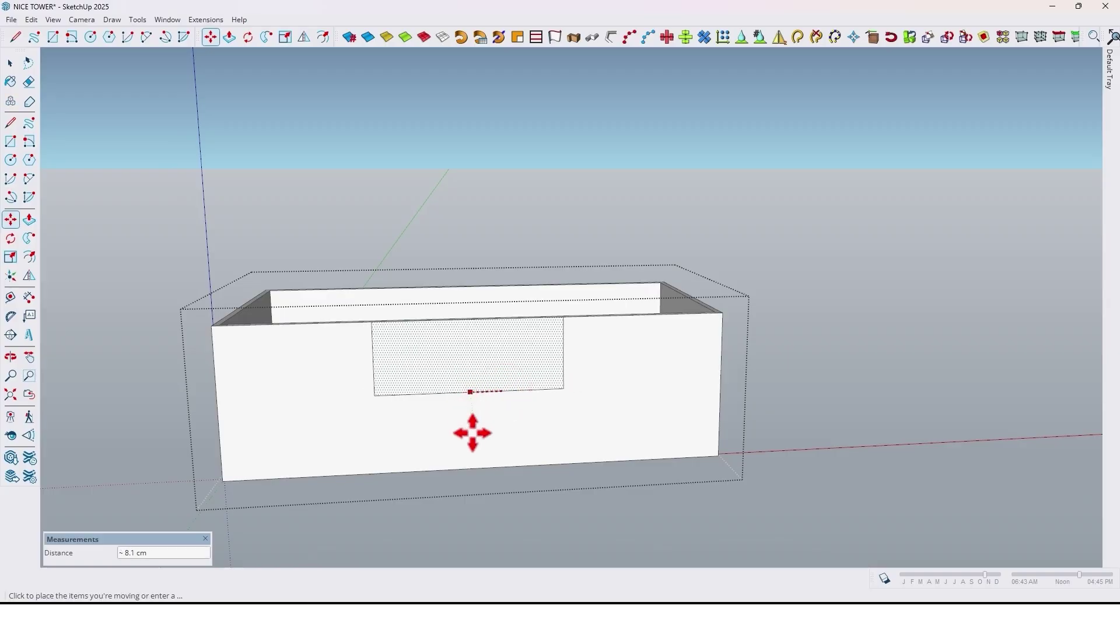
pyautogui.click(483, 469)
# Add outward-flaring arcs of about 5.1 cm radius where both sides of the opening rectangle meet the panel's upper edge
pyautogui.scroll(-2, 502, 444)
pyautogui.scroll(3, 430, 366)
pyautogui.moveTo(430, 366); pyautogui.dragTo(312, 316, button='middle')
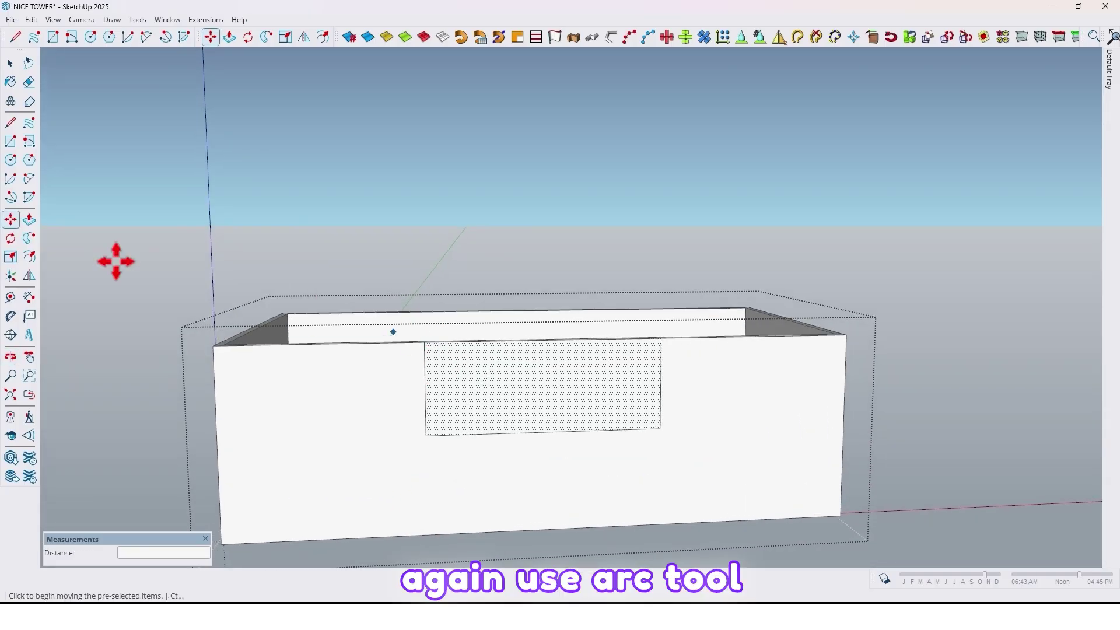
pyautogui.click(29, 178)
pyautogui.scroll(2, 425, 362)
pyautogui.click(422, 374)
pyautogui.click(389, 340)
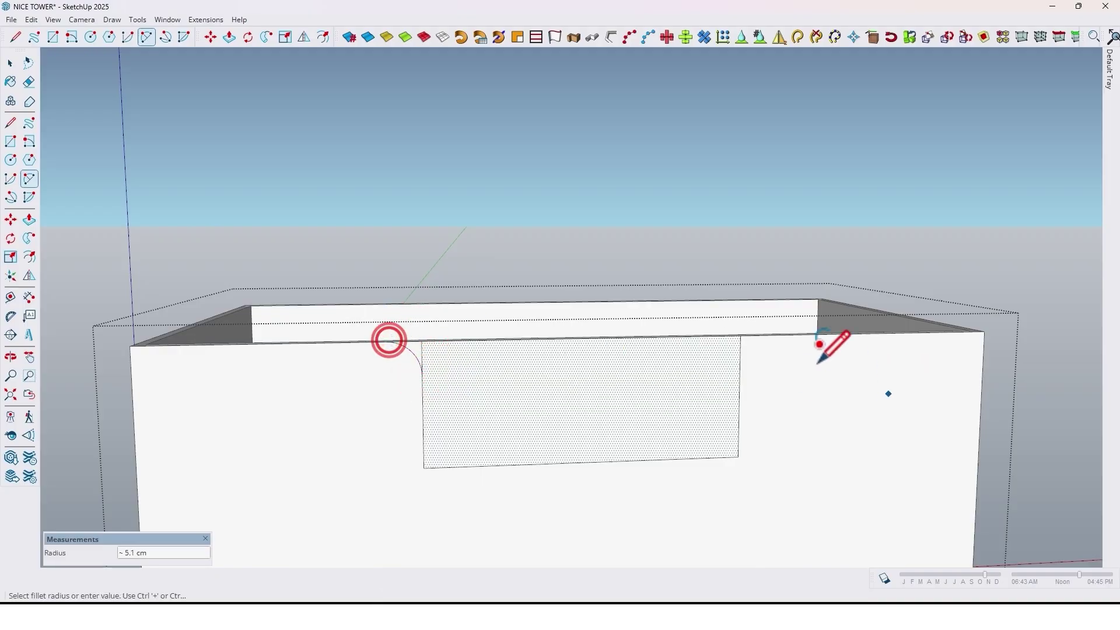
pyautogui.click(749, 335)
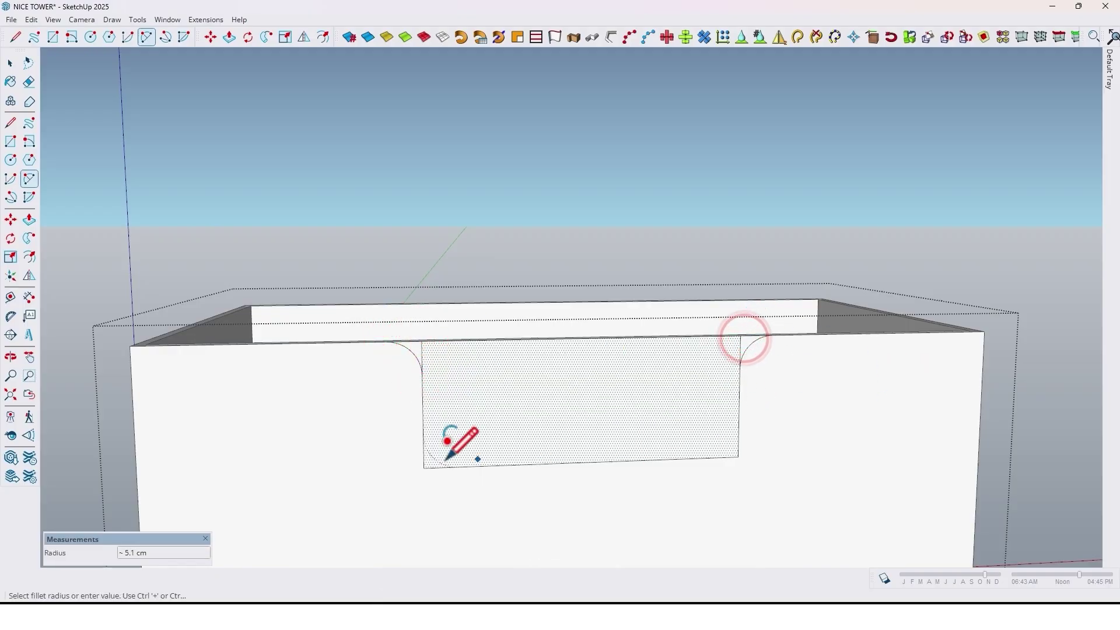
# Round the two lower corners of the opening outline with arcs of about 5.1 cm radius
pyautogui.click(423, 466)
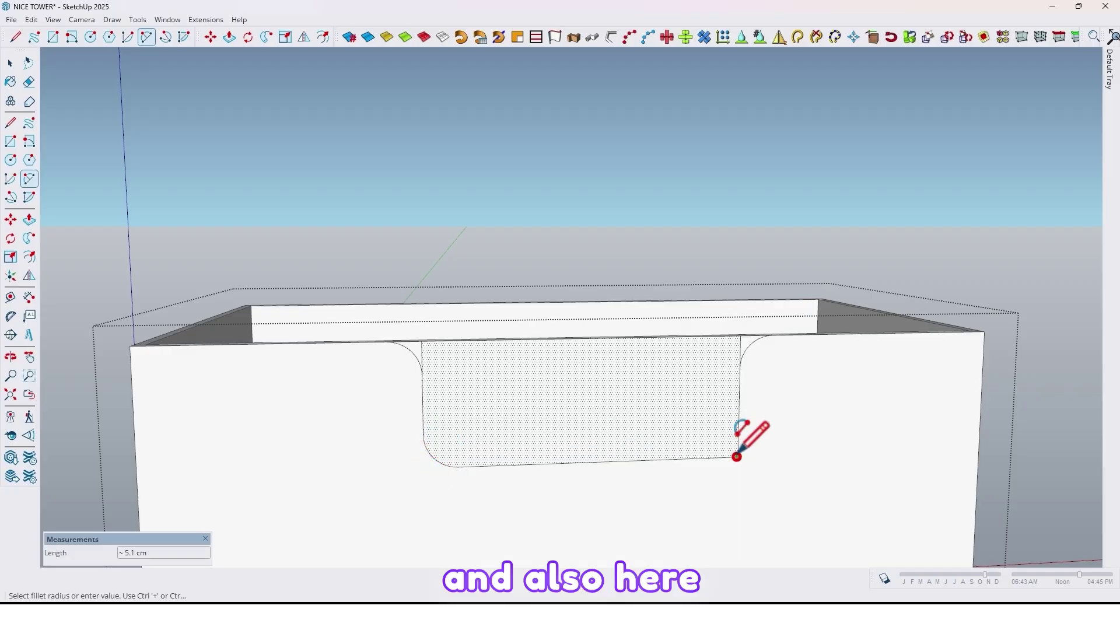
pyautogui.doubleClick(736, 456)
pyautogui.scroll(-2, 511, 402)
pyautogui.moveTo(505, 403); pyautogui.dragTo(455, 426, button='middle')
pyautogui.scroll(2, 427, 369)
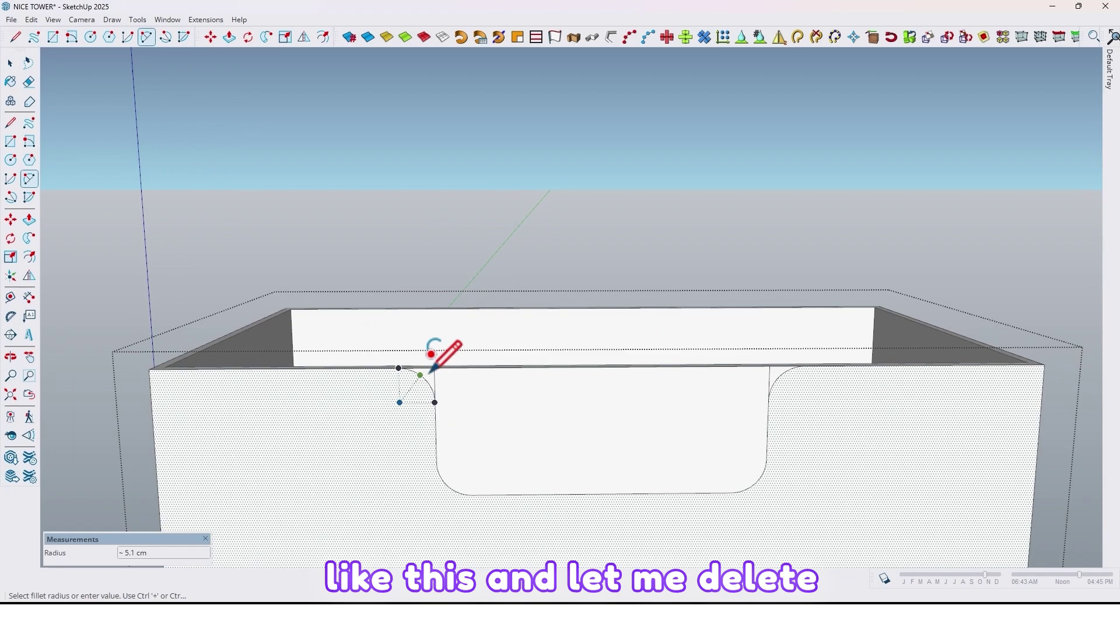
pyautogui.press('space')
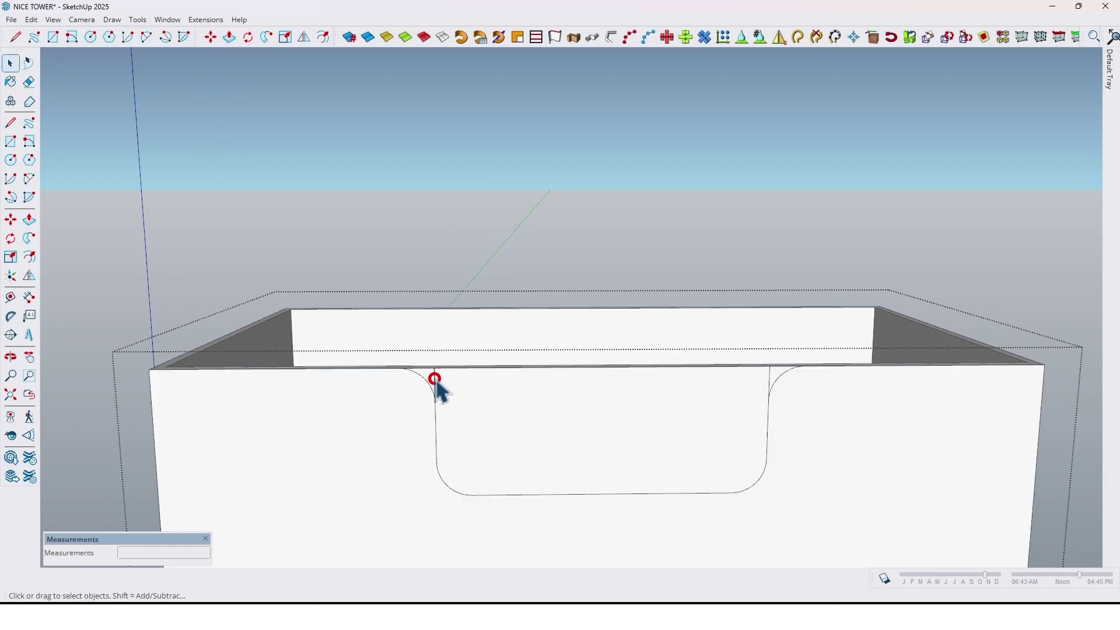